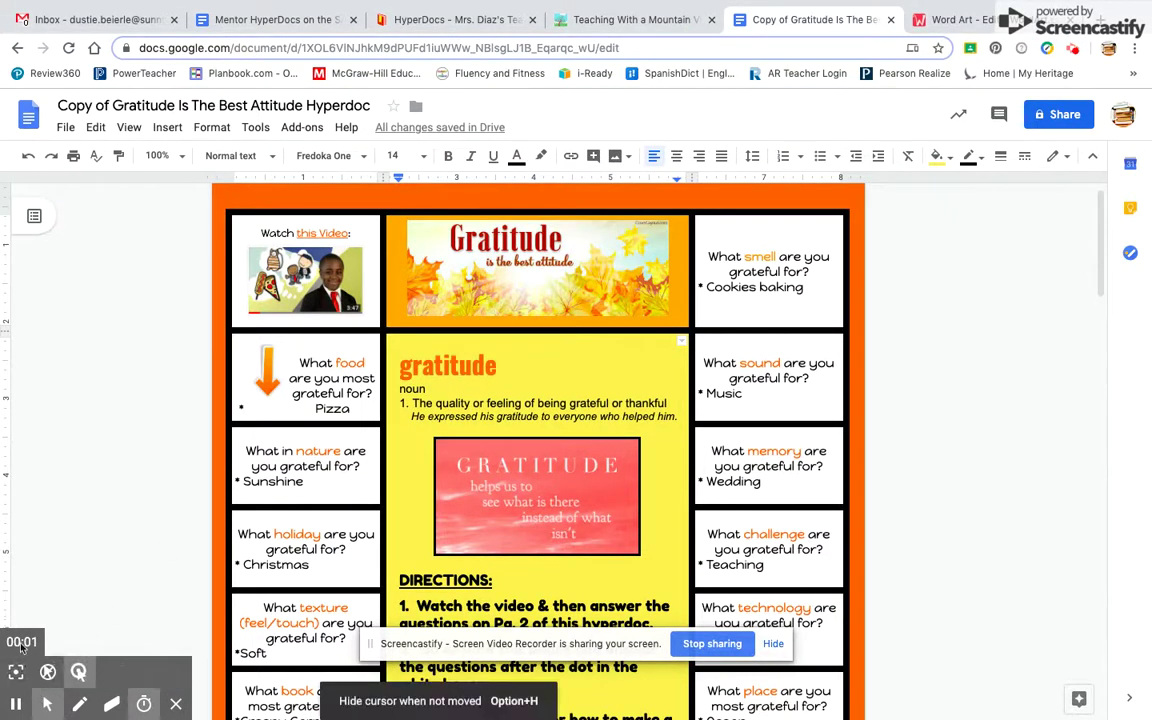
Step: Read through the gratitude hyperdoc's directions and follow the HERE link to WordArt.com
{"action": "left_click", "coordinate": [16, 671]}
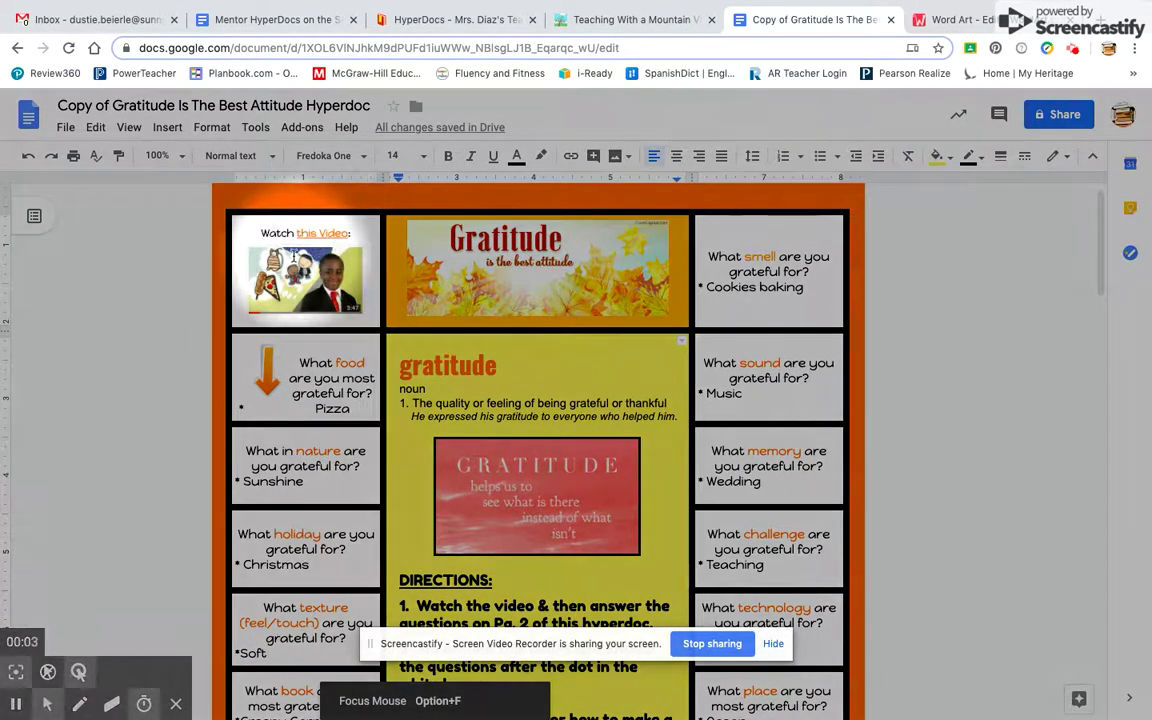
{"action": "scroll", "coordinate": [553, 411], "scroll_direction": "down", "scroll_amount": 15}
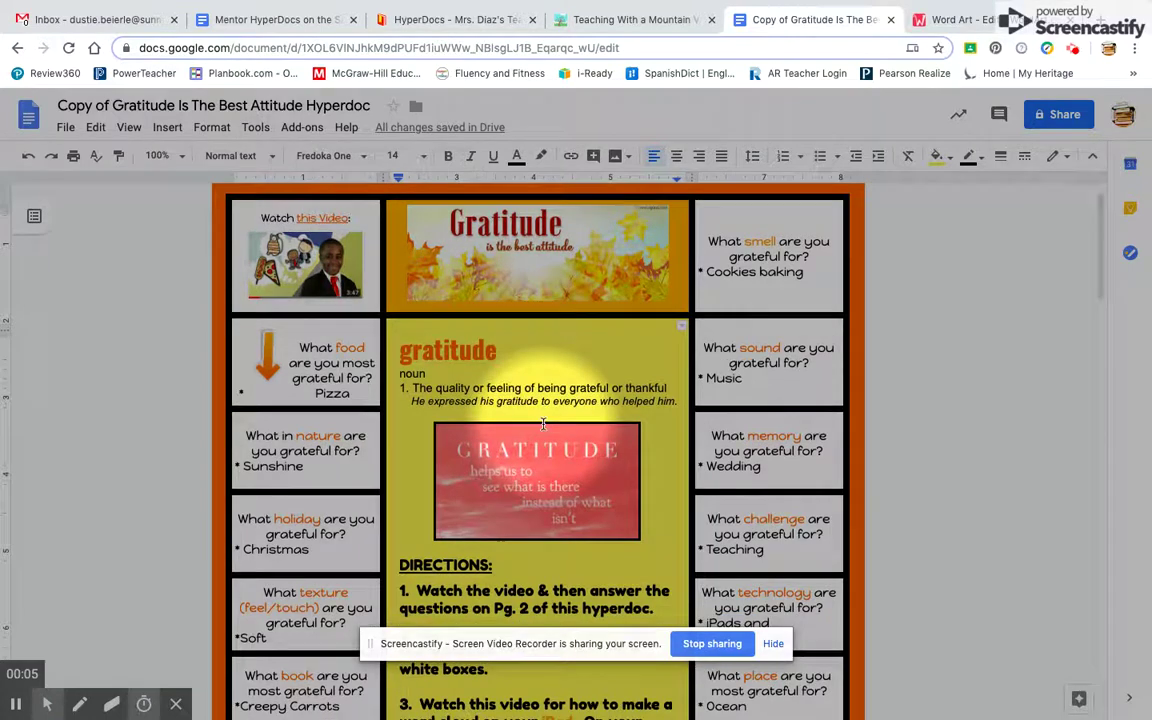
{"action": "scroll", "coordinate": [334, 257], "scroll_direction": "up", "scroll_amount": 3}
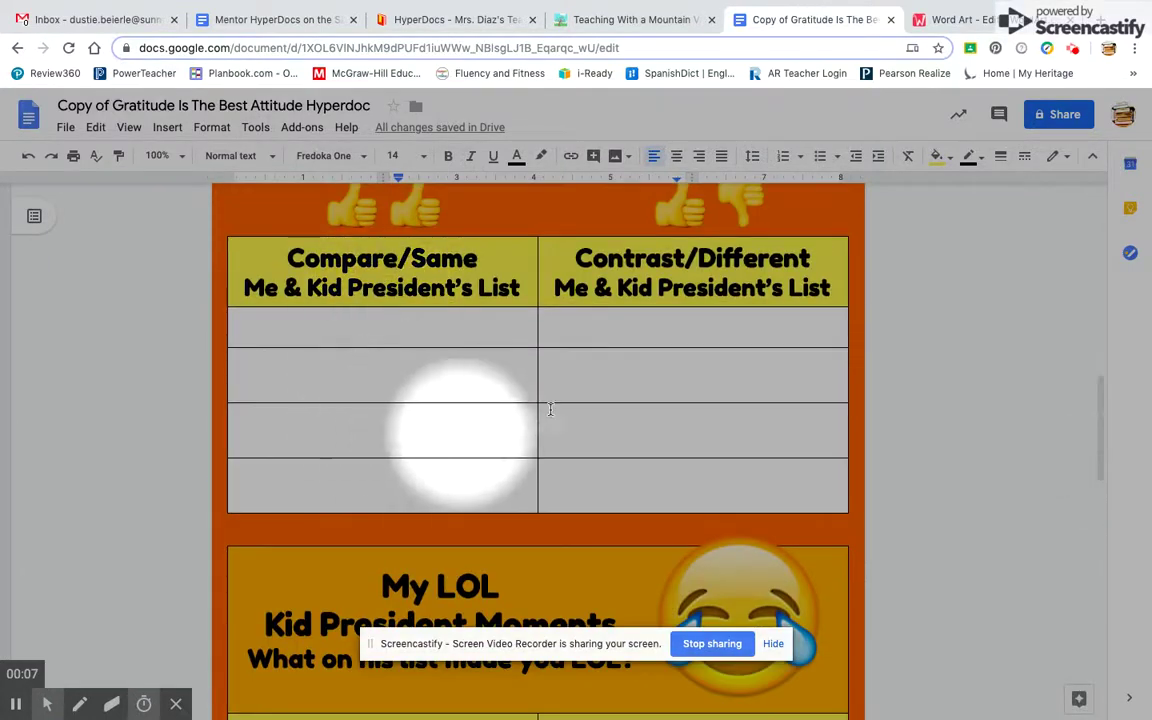
{"action": "scroll", "coordinate": [684, 393], "scroll_direction": "down", "scroll_amount": 4}
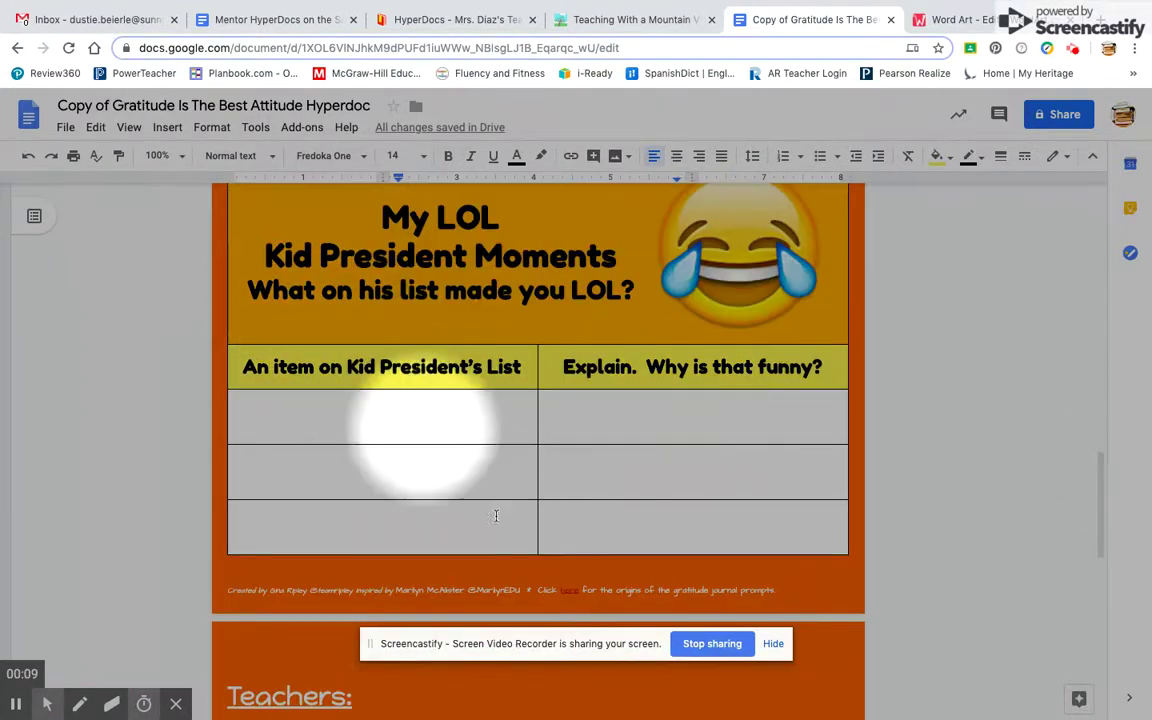
{"action": "scroll", "coordinate": [802, 544], "scroll_direction": "up", "scroll_amount": 15}
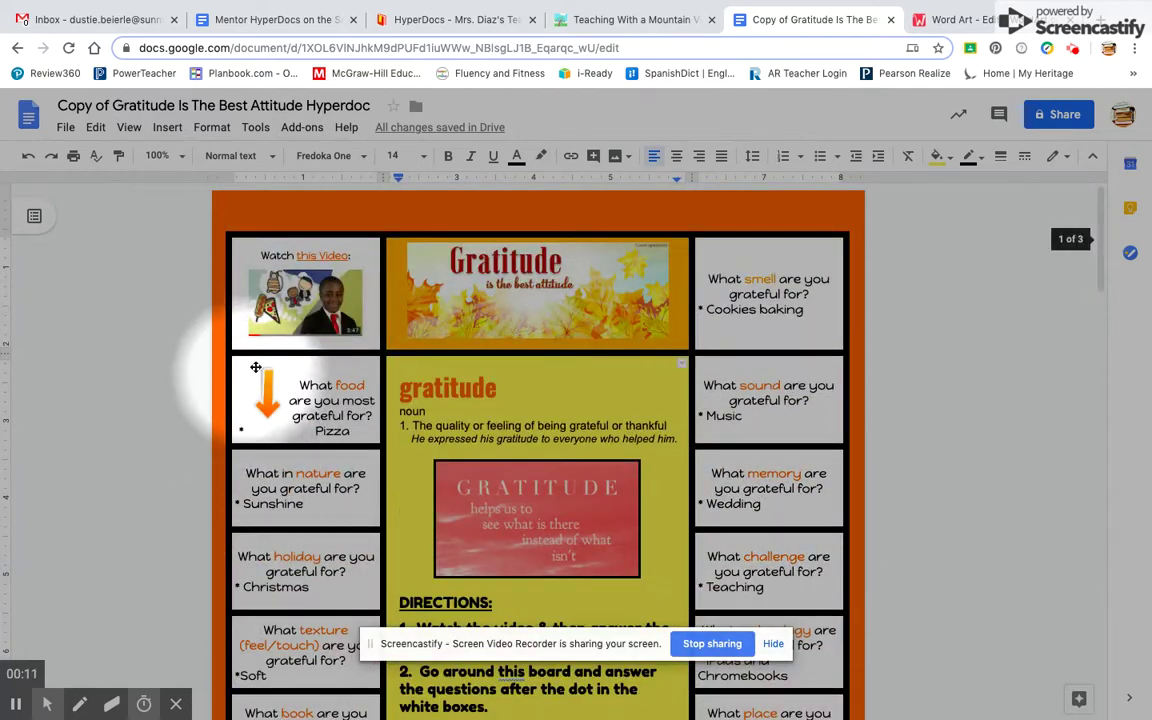
{"action": "scroll", "coordinate": [285, 450], "scroll_direction": "down", "scroll_amount": 5}
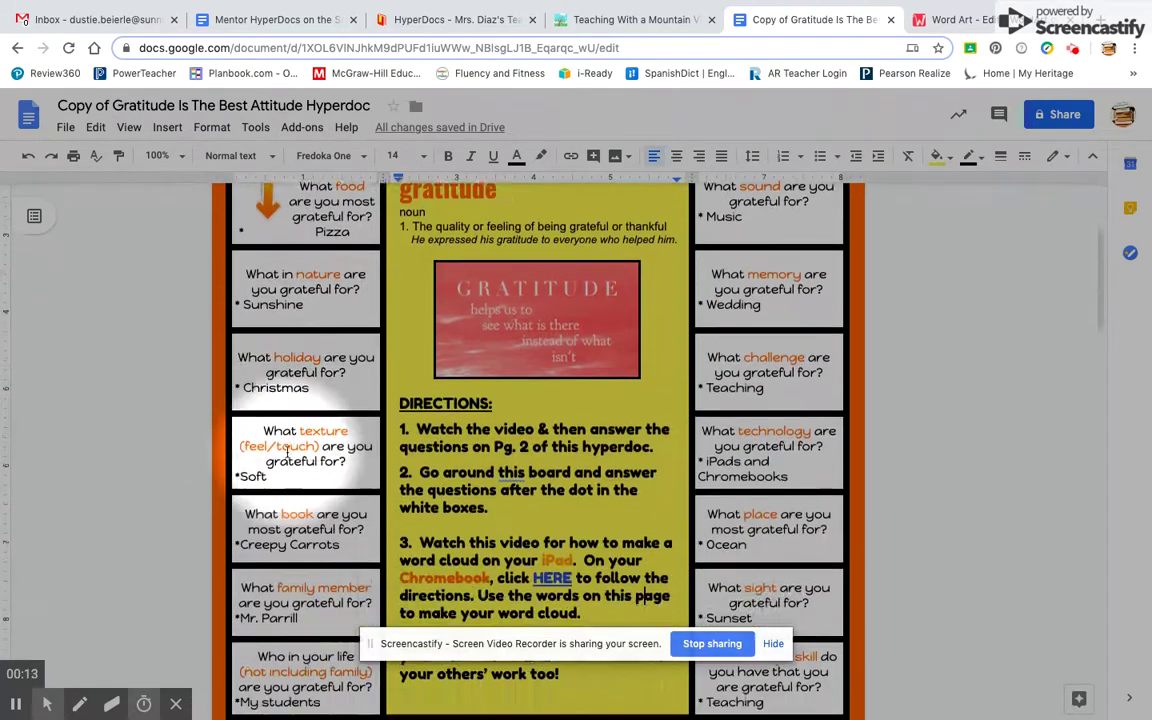
{"action": "scroll", "coordinate": [287, 452], "scroll_direction": "down", "scroll_amount": 3}
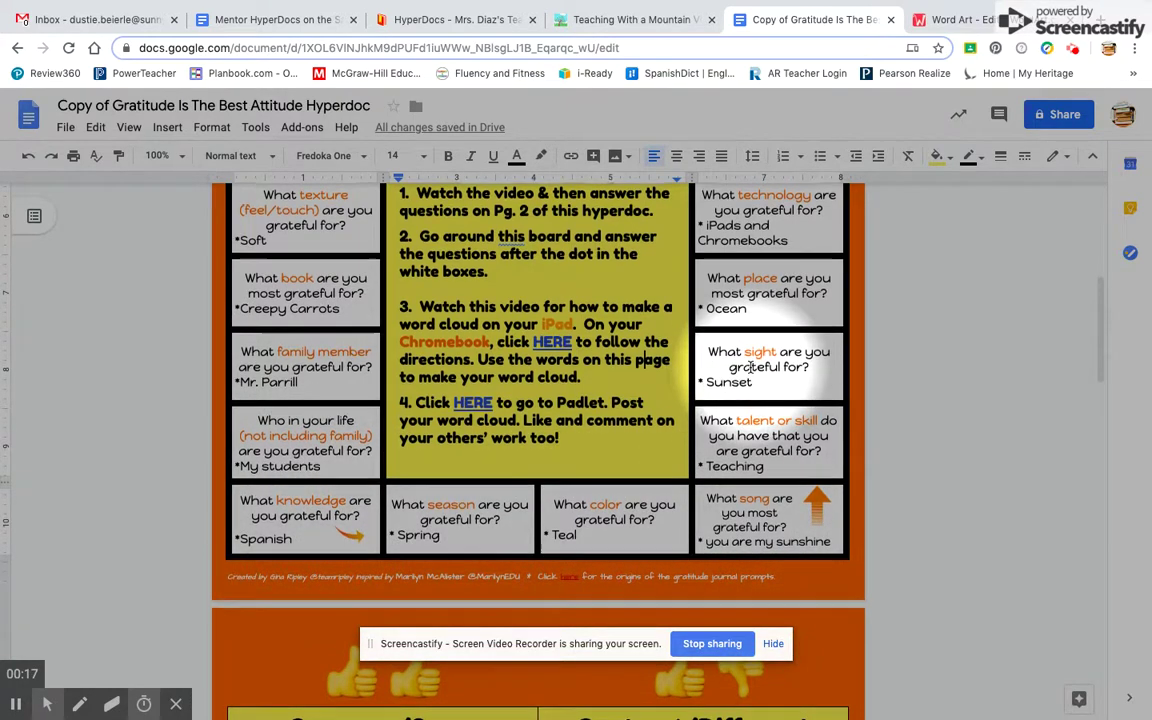
{"action": "scroll", "coordinate": [748, 368], "scroll_direction": "up", "scroll_amount": 4}
{"action": "scroll", "coordinate": [748, 368], "scroll_direction": "up", "scroll_amount": 2}
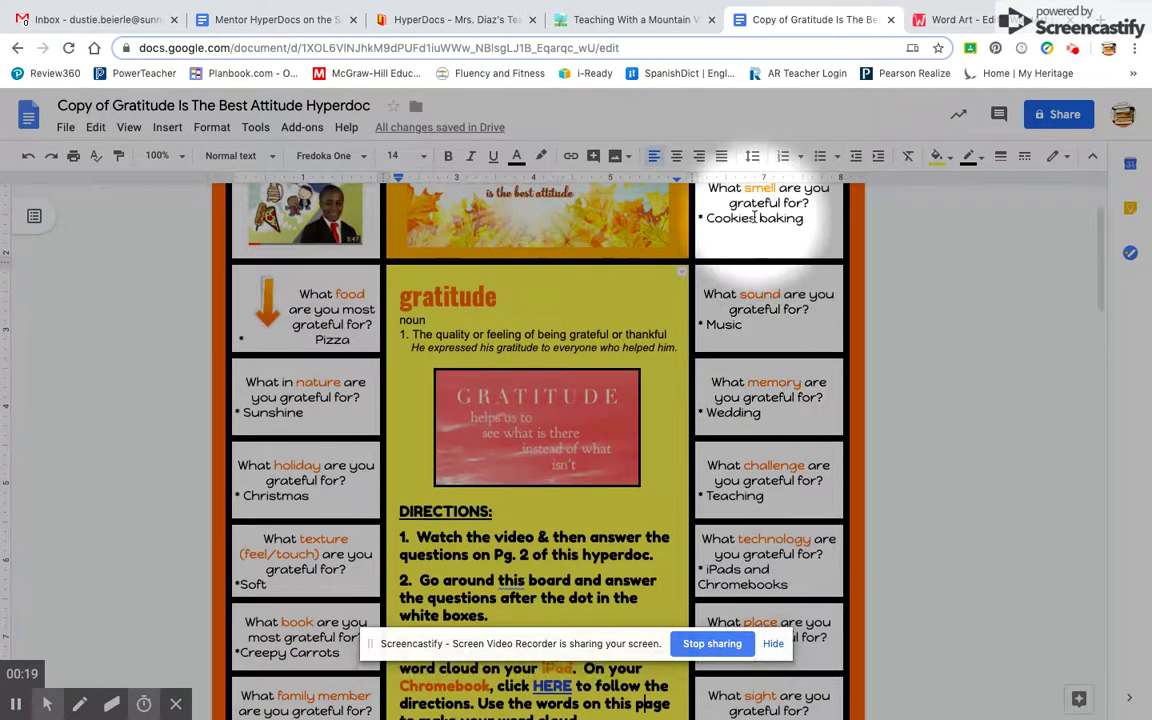
{"action": "scroll", "coordinate": [716, 476], "scroll_direction": "down", "scroll_amount": 4}
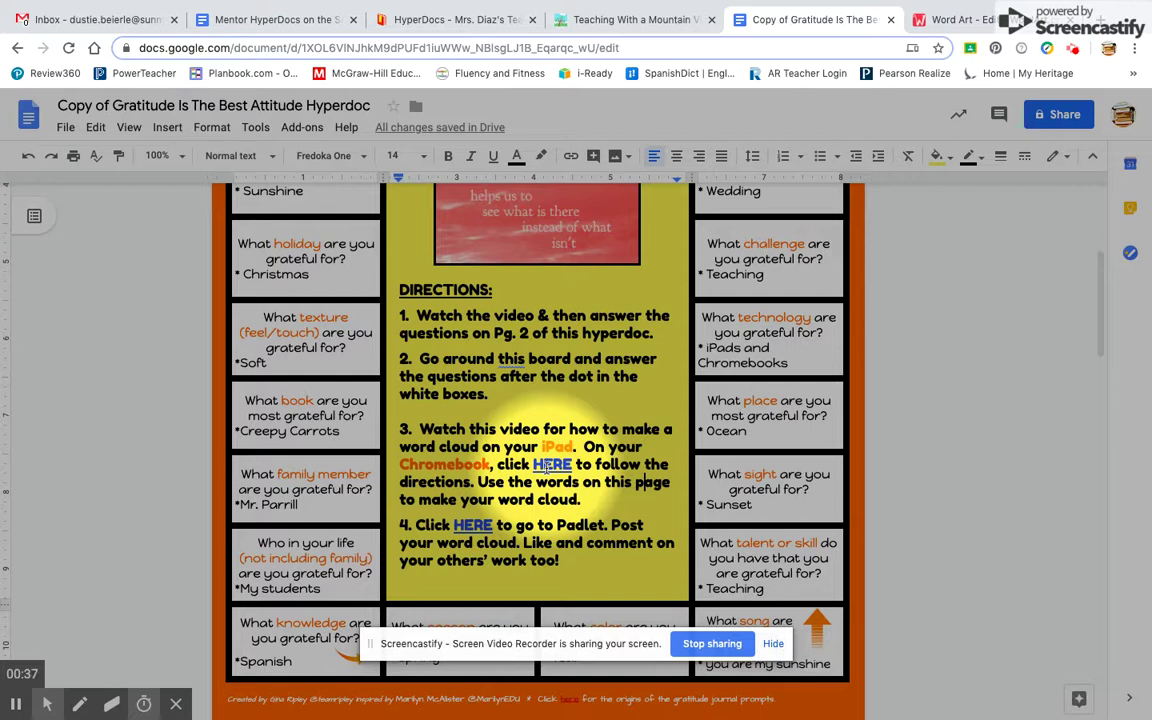
{"action": "left_click", "coordinate": [546, 466]}
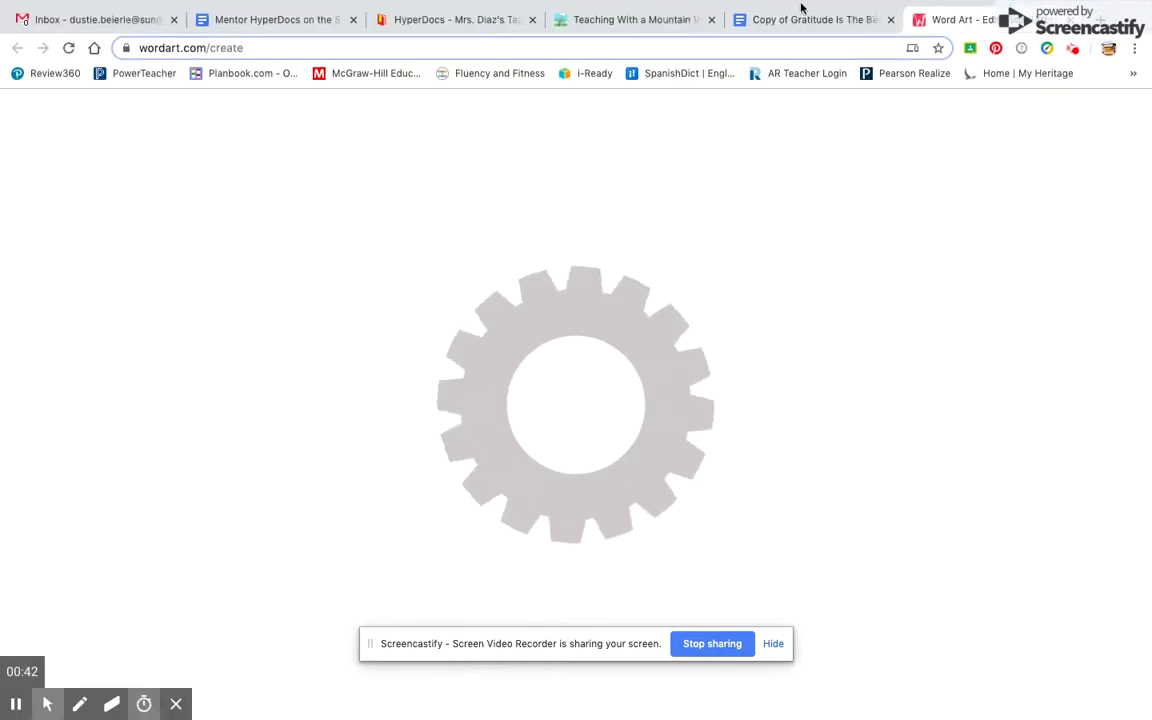
Step: Close the Teaching With a Mountain View and HyperDocs tabs, ending back on the hyperdoc
{"action": "left_click", "coordinate": [752, 20]}
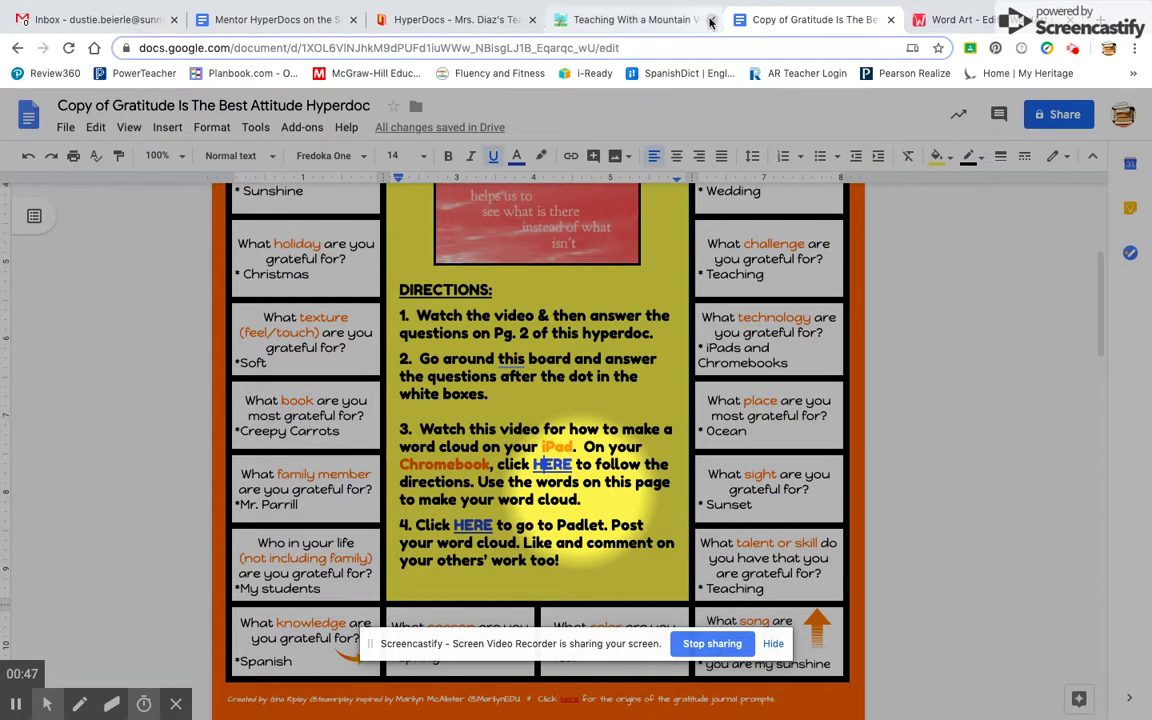
{"action": "left_click", "coordinate": [711, 20]}
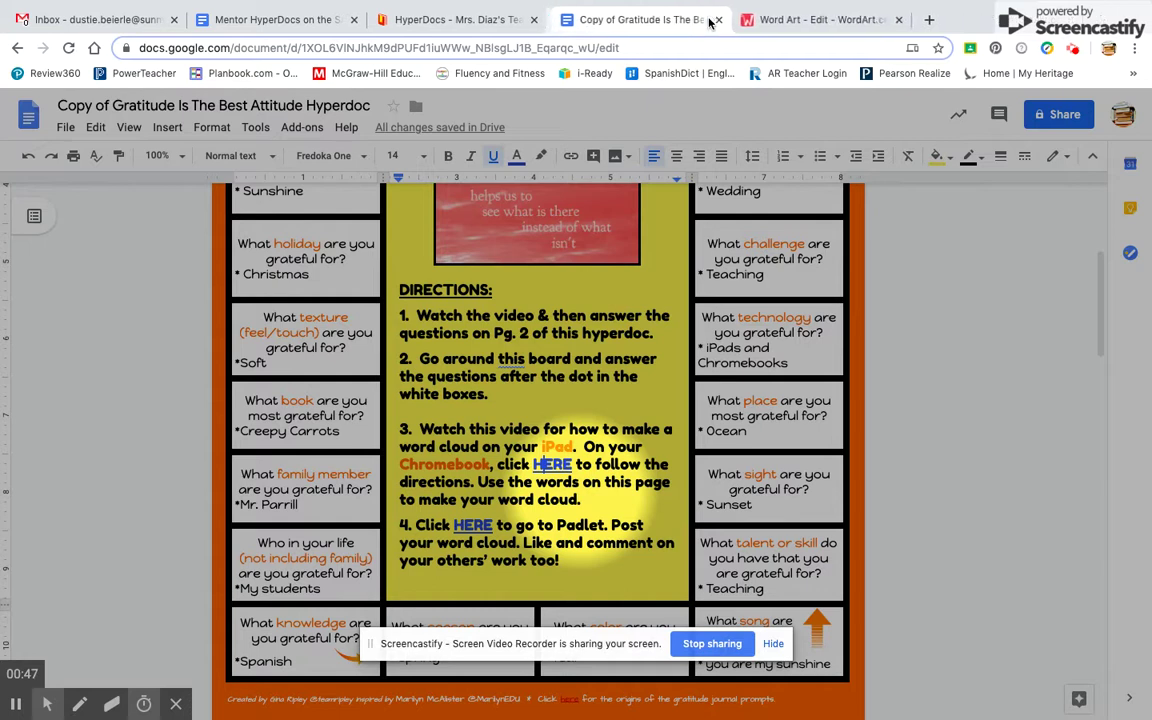
{"action": "left_click", "coordinate": [535, 20]}
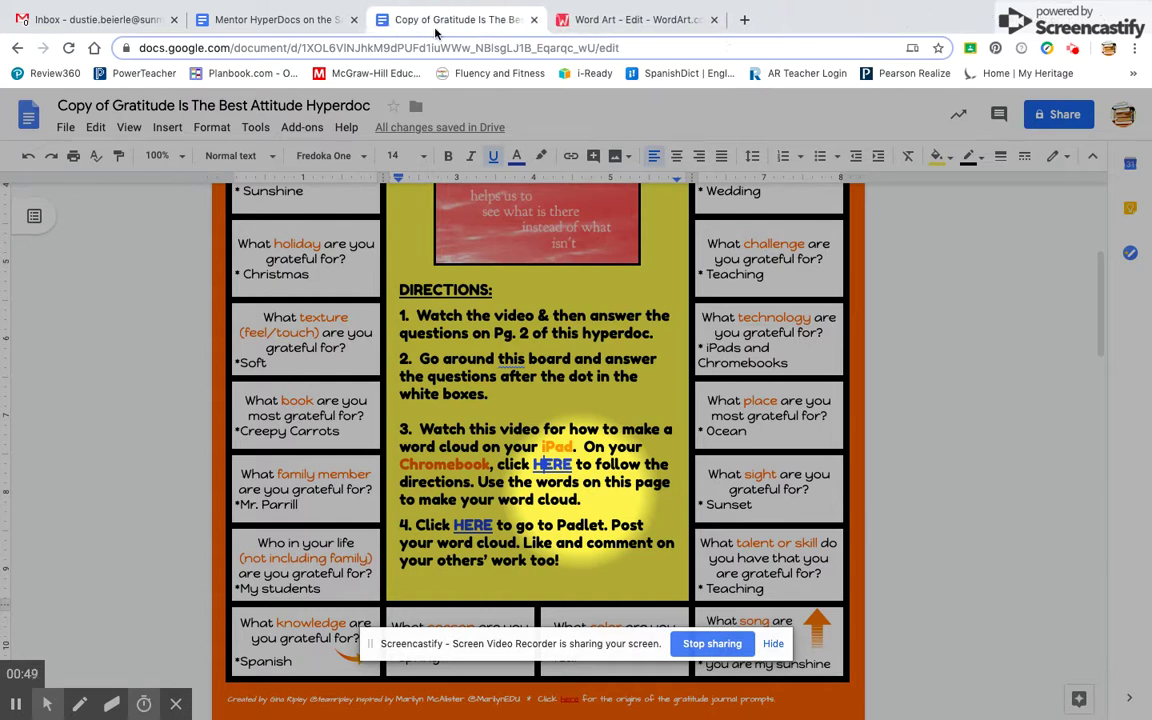
{"action": "left_click", "coordinate": [624, 20]}
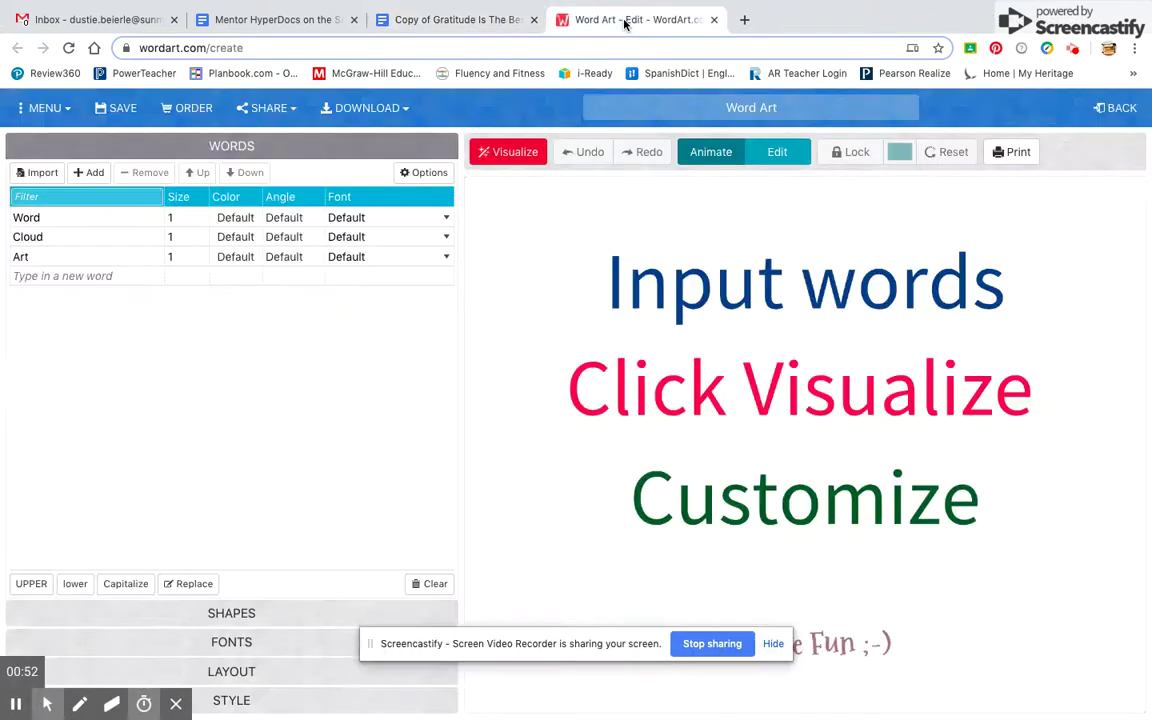
{"action": "left_click", "coordinate": [475, 22]}
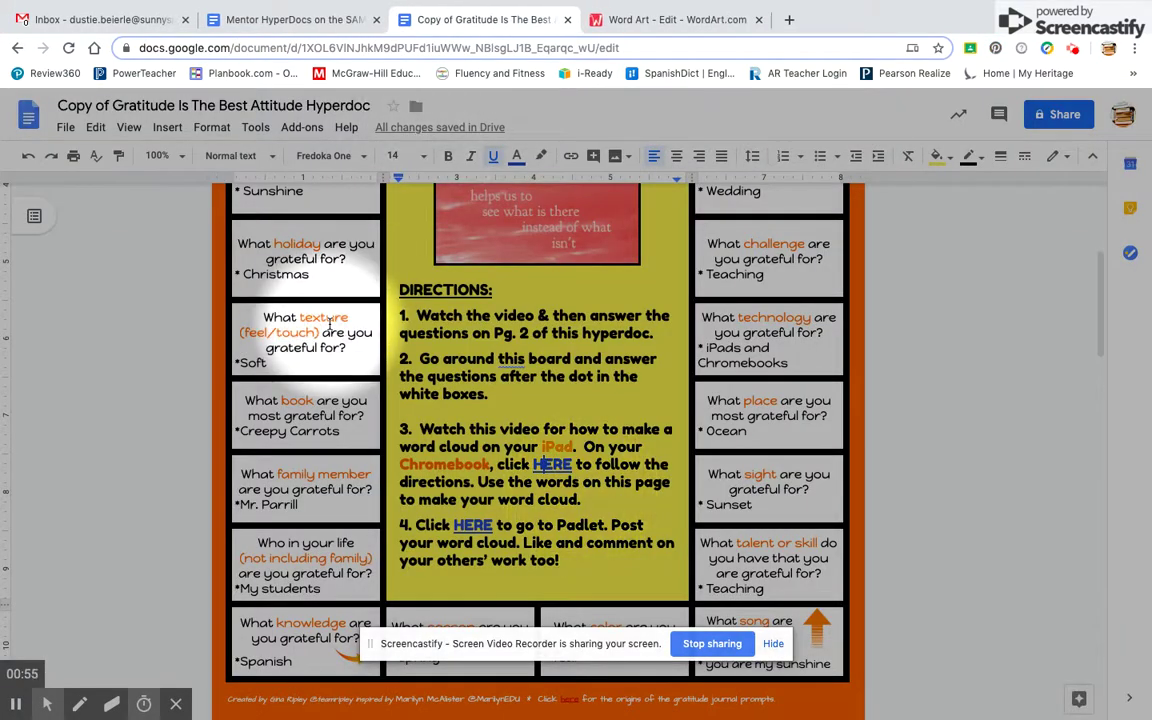
{"action": "mouse_move", "coordinate": [43, 703]}
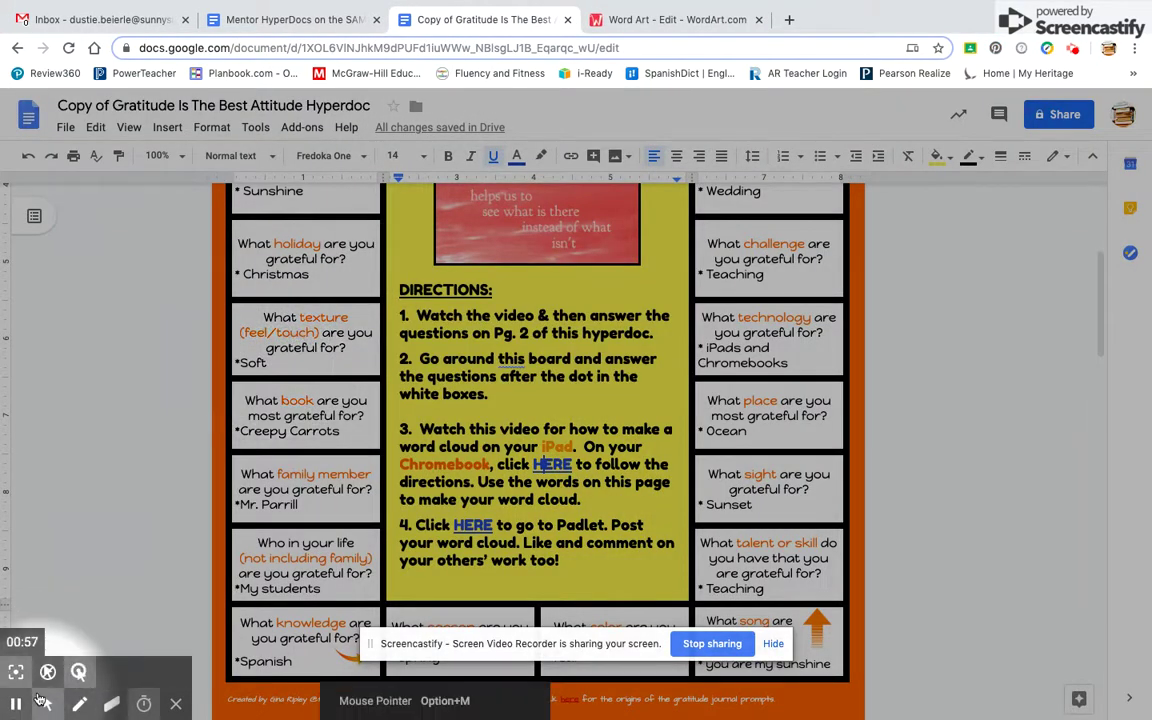
{"action": "left_click", "coordinate": [14, 680]}
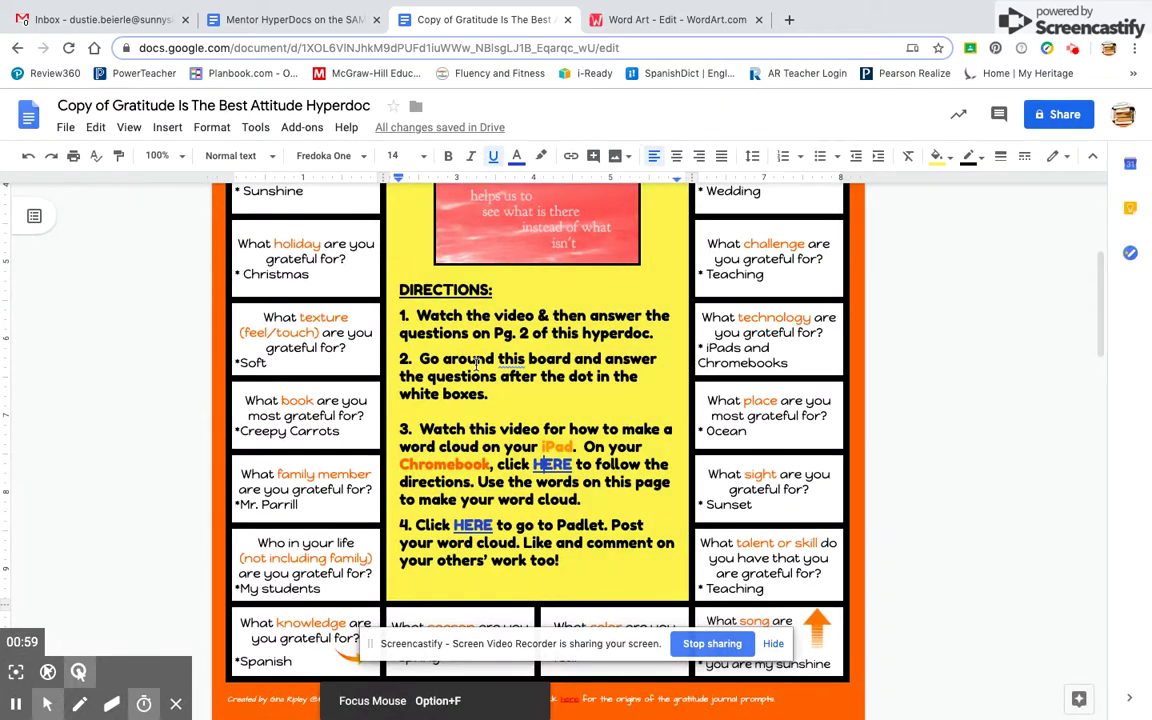
{"action": "scroll", "coordinate": [478, 365], "scroll_direction": "up", "scroll_amount": 3}
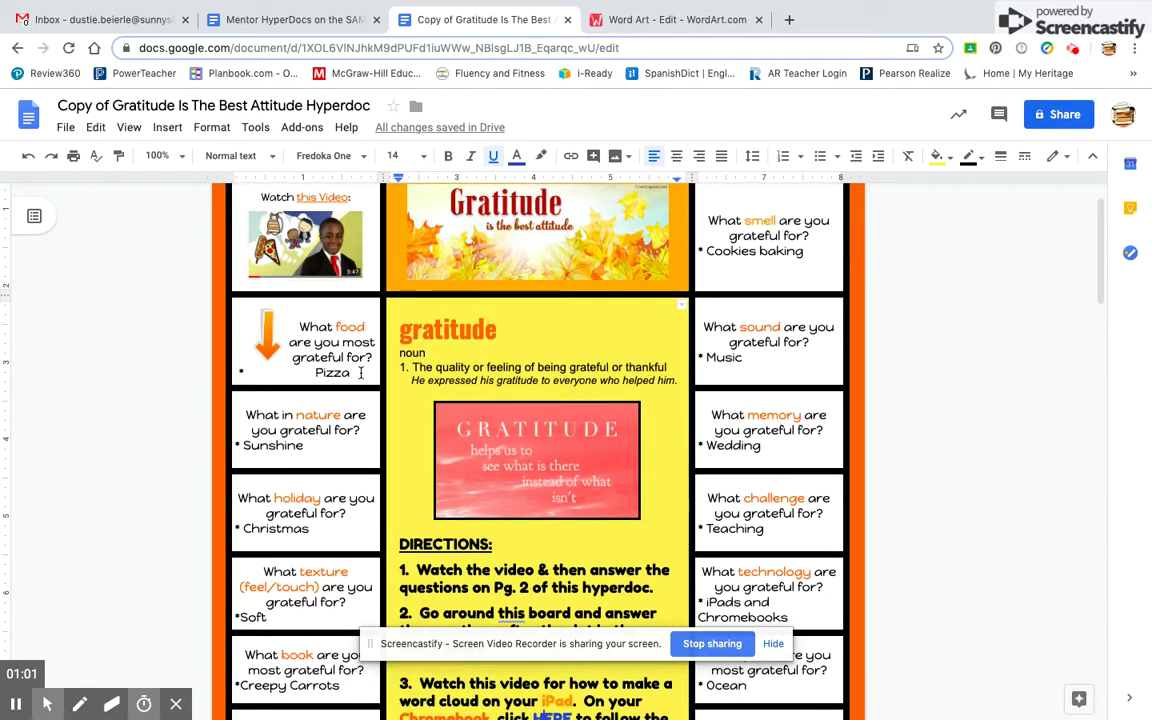
Step: In the WordArt creator, delete the default words Word, Cloud and Art from the Words list
{"action": "left_click", "coordinate": [639, 22]}
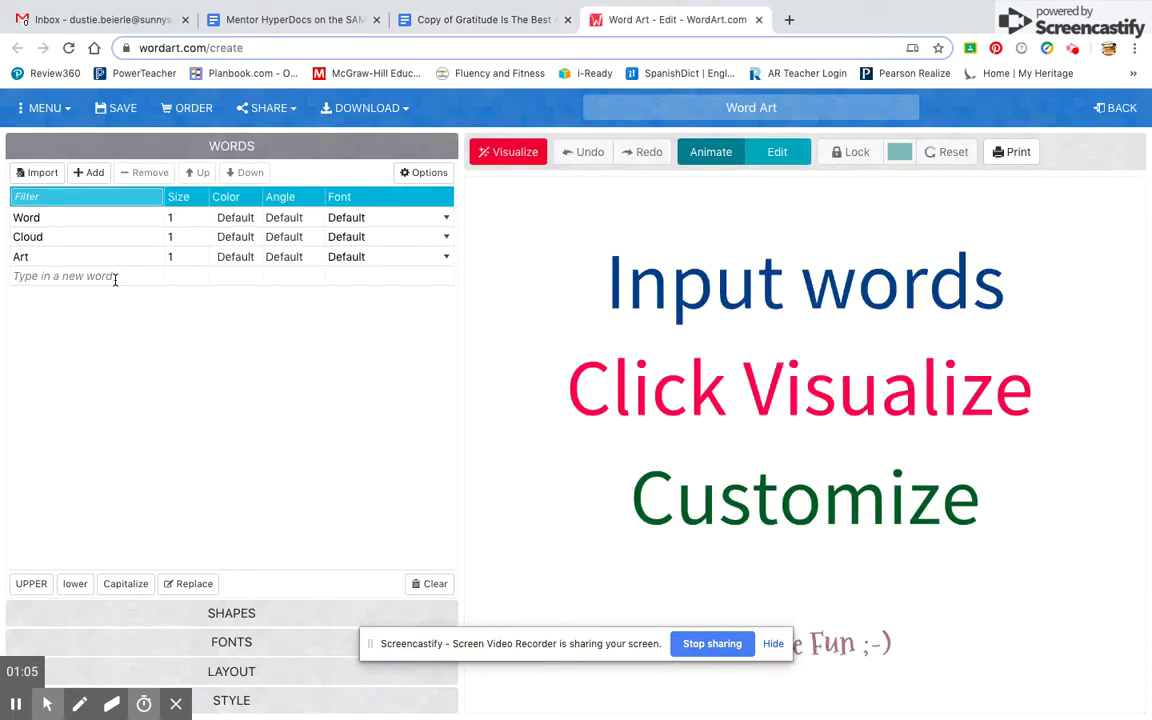
{"action": "left_click", "coordinate": [40, 708]}
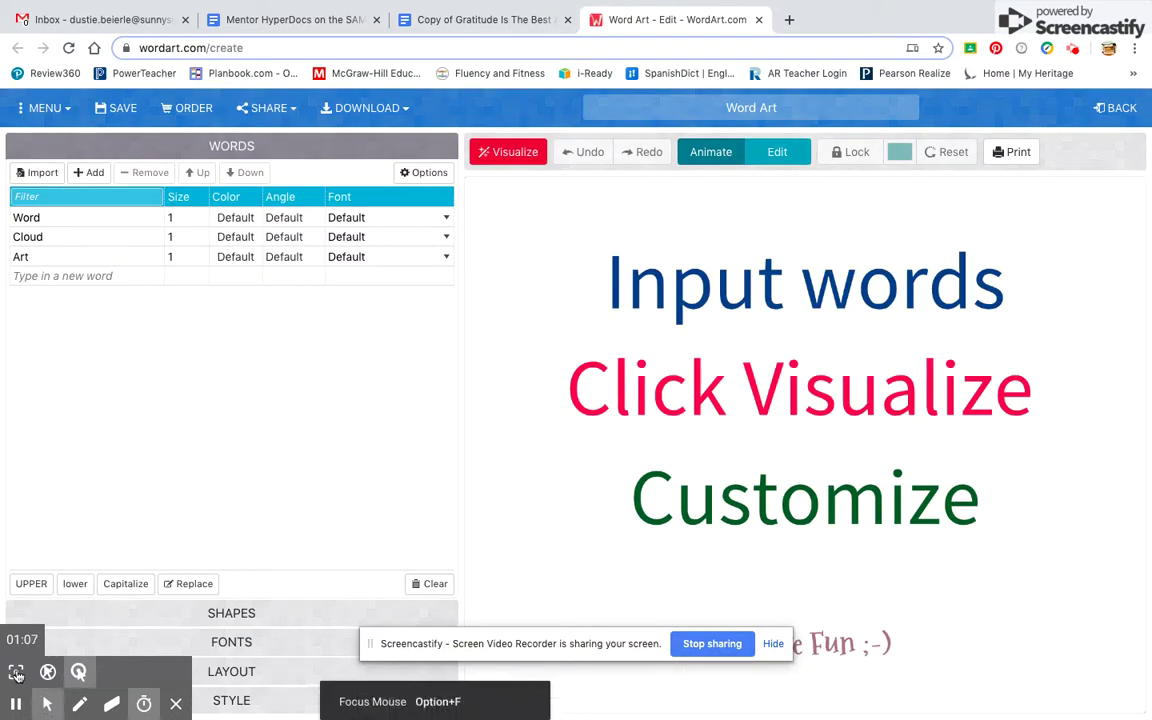
{"action": "left_click", "coordinate": [16, 673]}
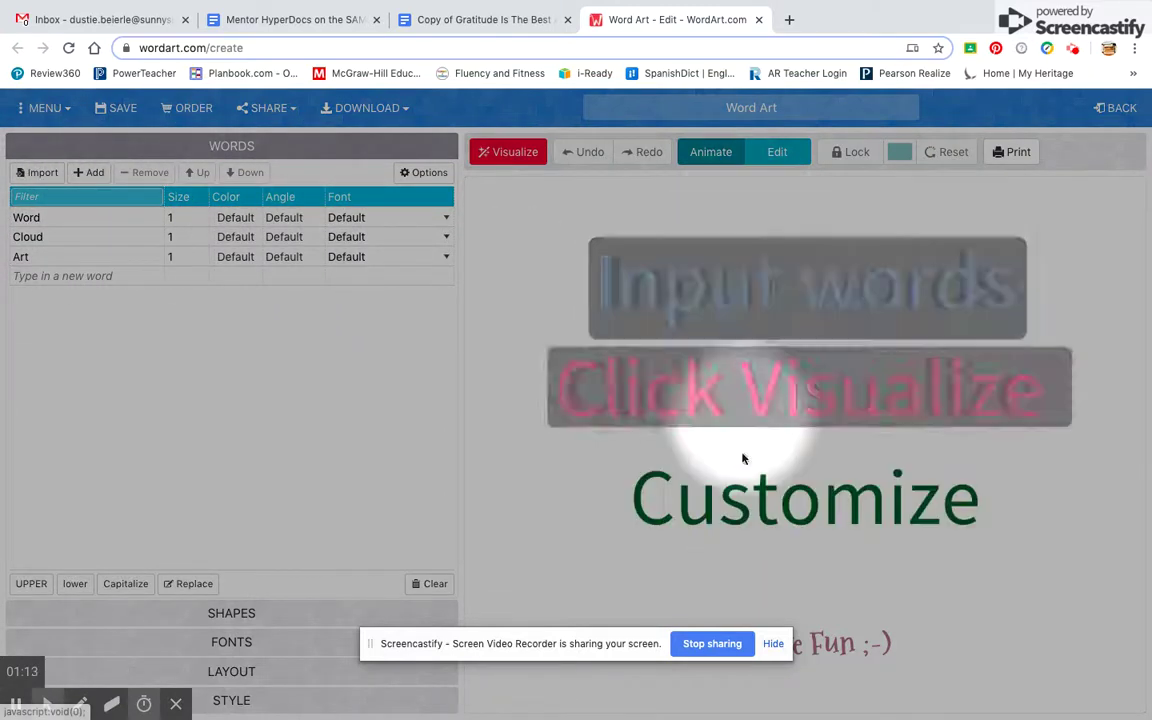
{"action": "left_click", "coordinate": [91, 217]}
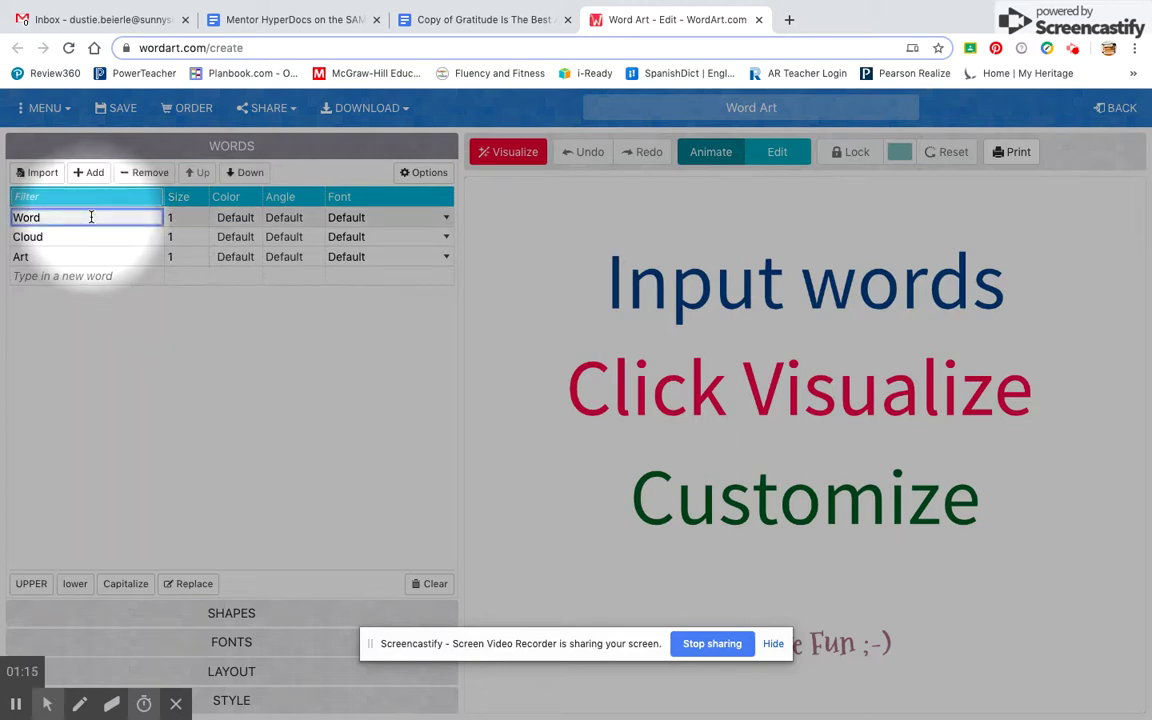
{"action": "left_click", "coordinate": [148, 172]}
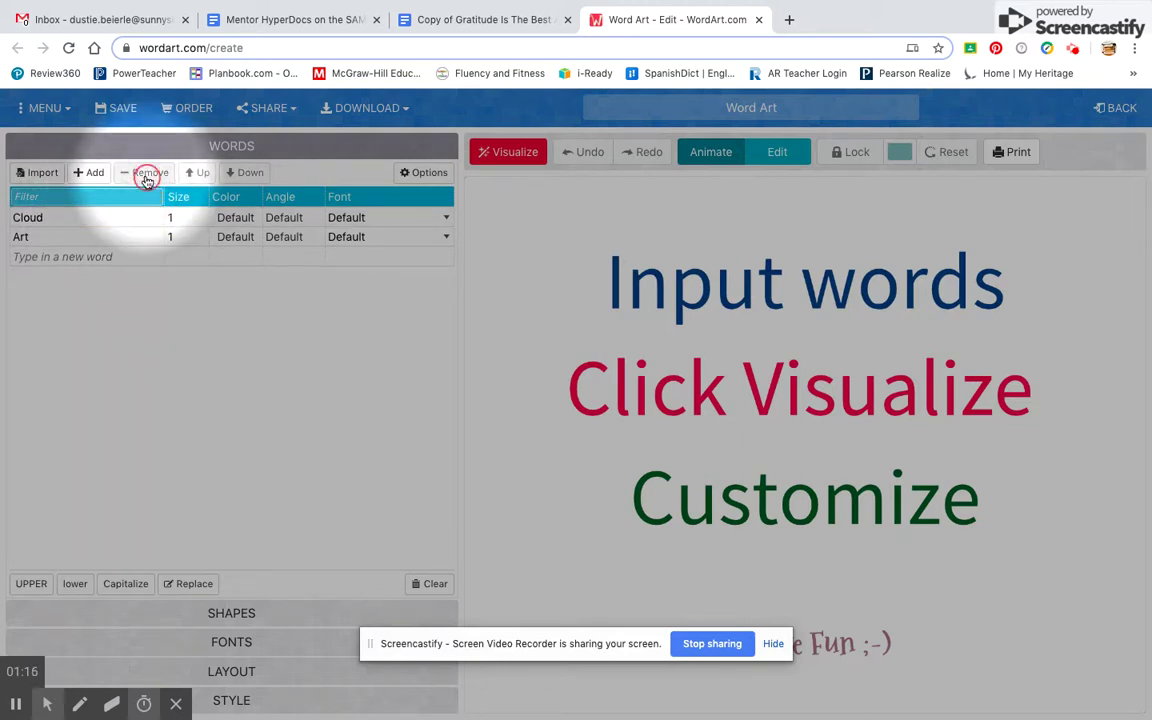
{"action": "left_click", "coordinate": [79, 217]}
{"action": "left_click", "coordinate": [148, 172]}
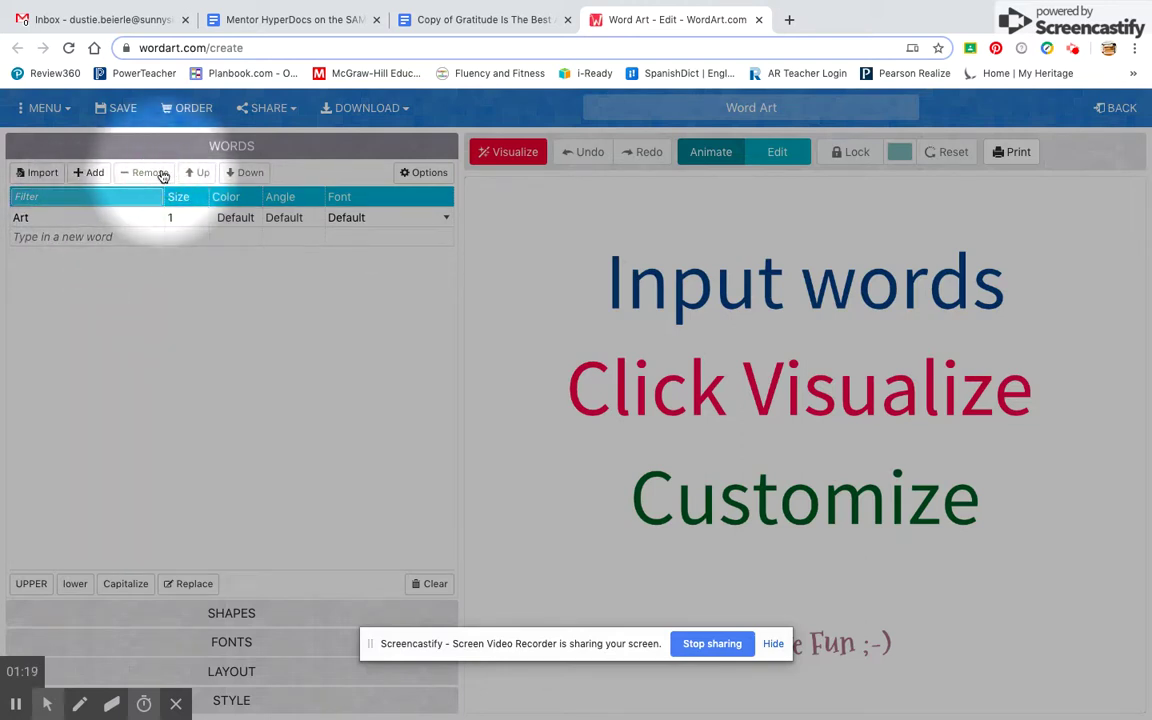
{"action": "left_click", "coordinate": [95, 217]}
{"action": "left_click", "coordinate": [140, 176]}
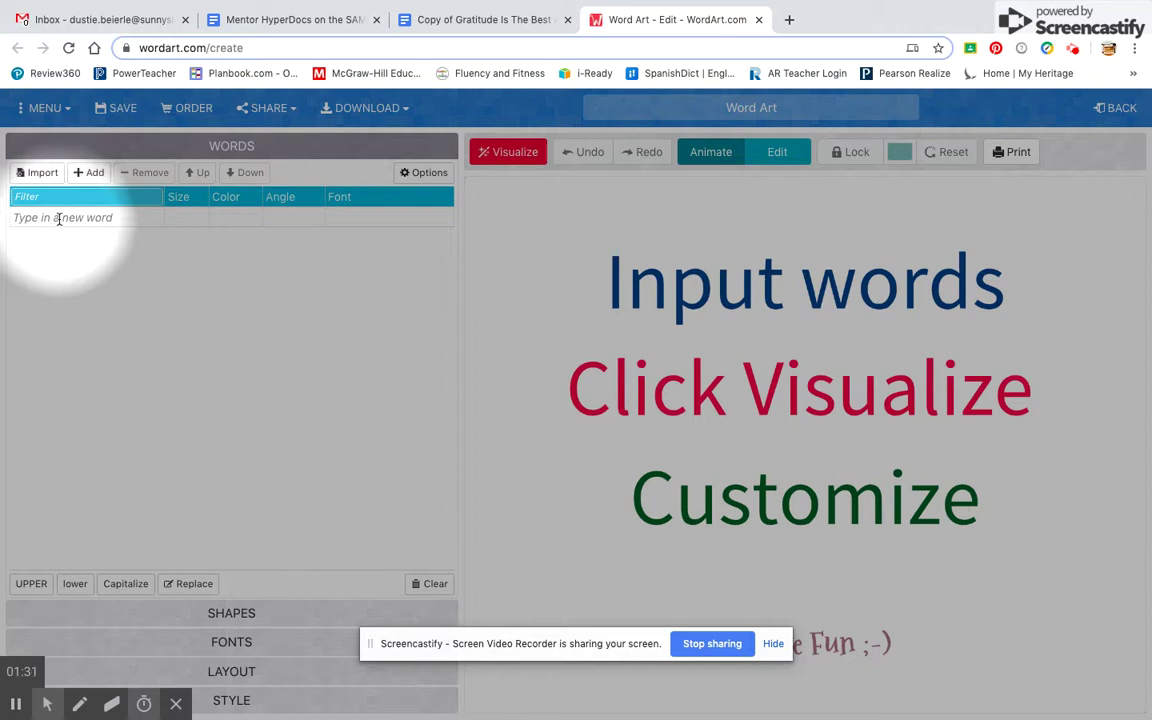
Step: Add Pizza and Sunshine from the hyperdoc answers to the Words list
{"action": "left_click", "coordinate": [59, 219]}
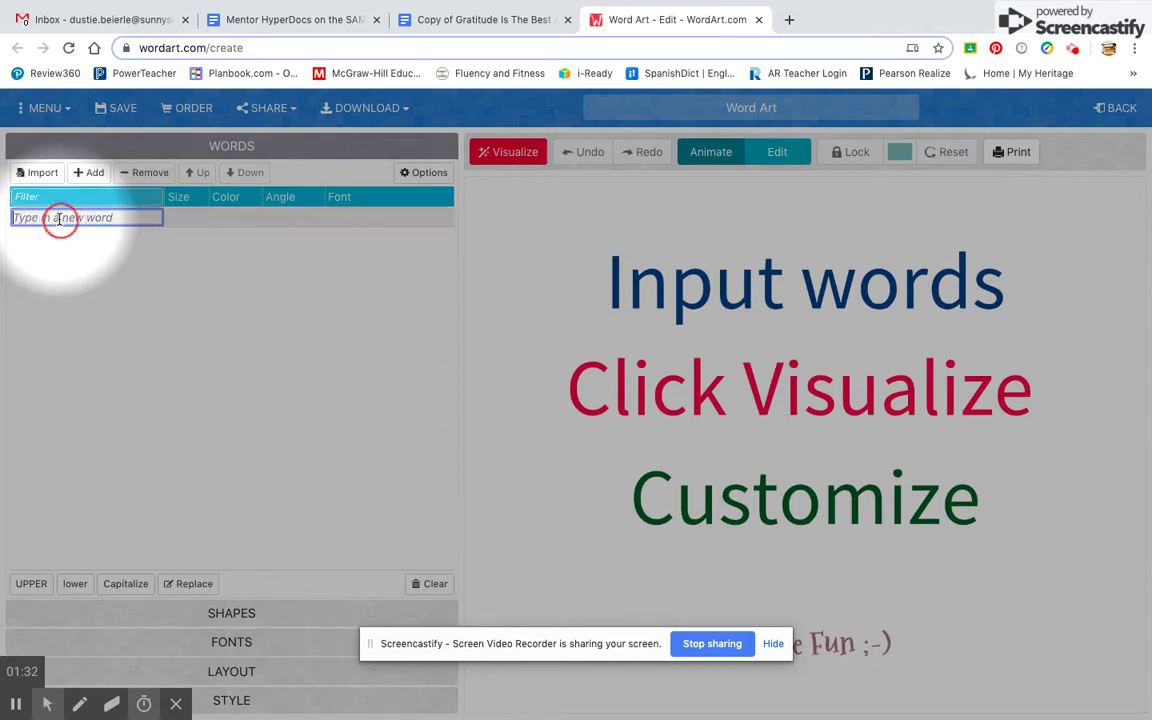
{"action": "left_click", "coordinate": [484, 20]}
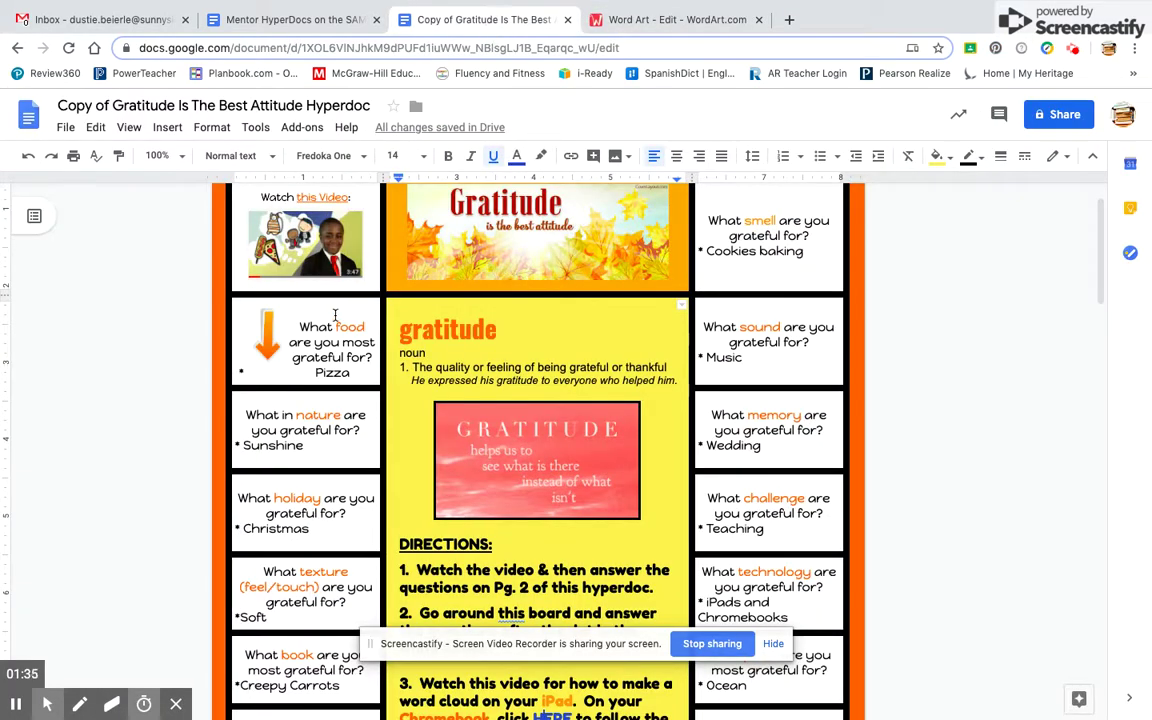
{"action": "left_click", "coordinate": [661, 22]}
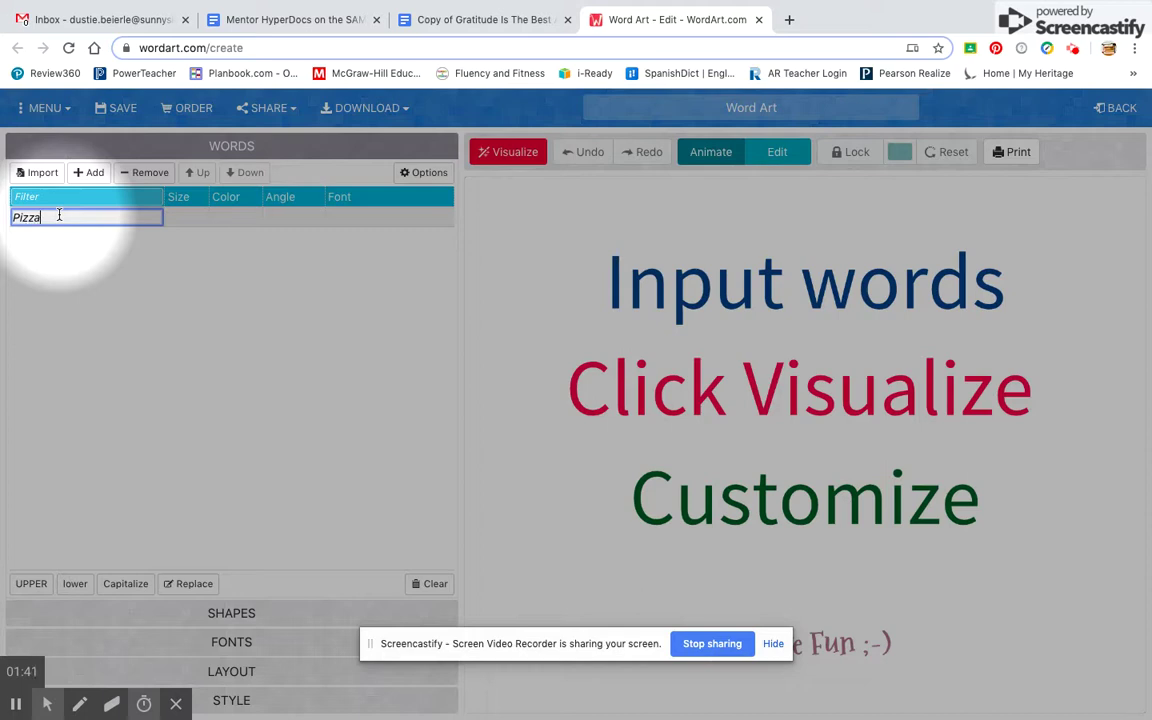
{"action": "left_click", "coordinate": [90, 175]}
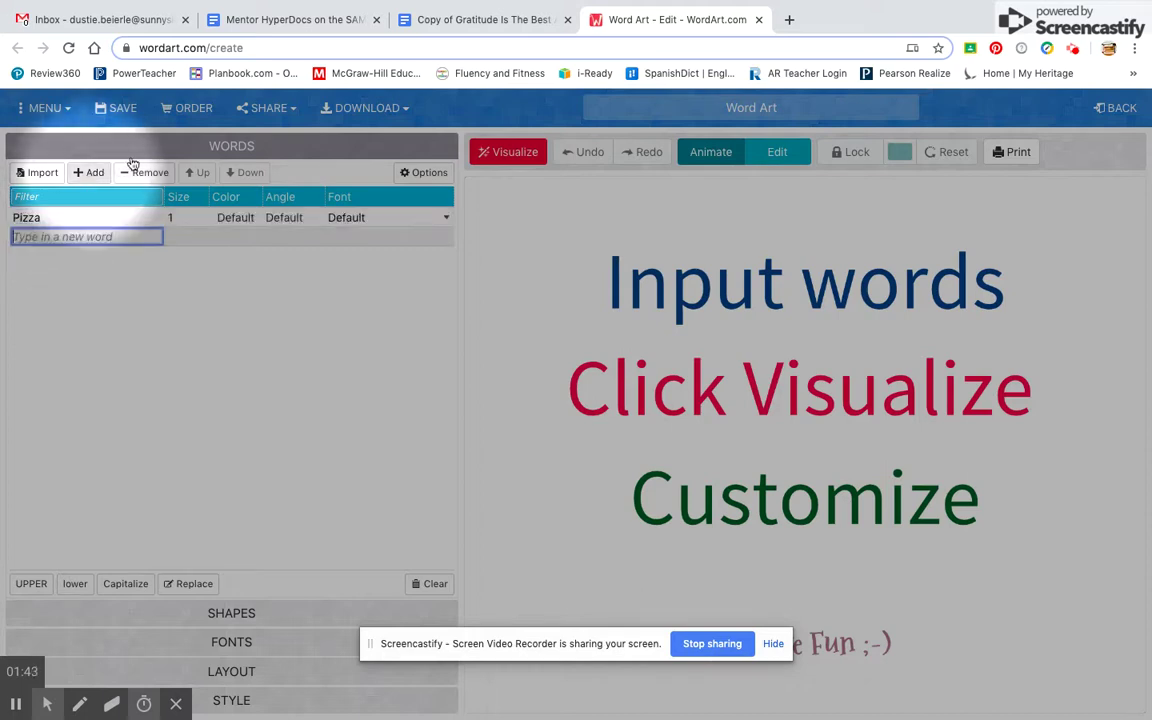
{"action": "left_click", "coordinate": [510, 22]}
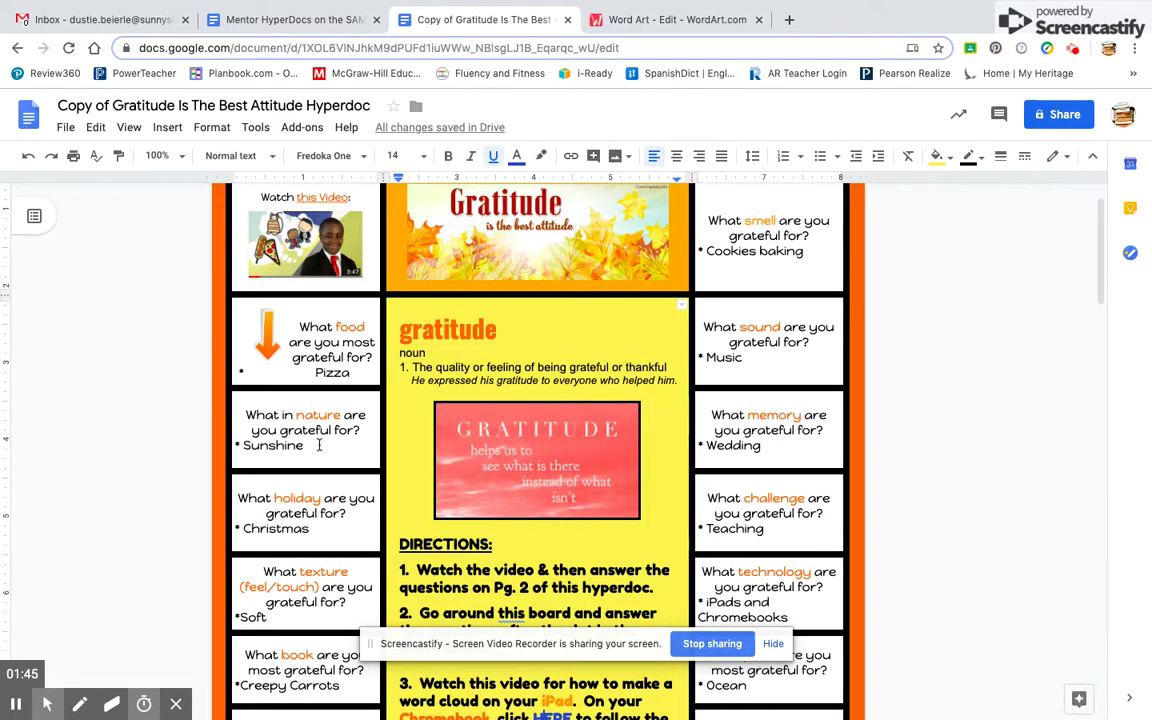
{"action": "left_click", "coordinate": [713, 12]}
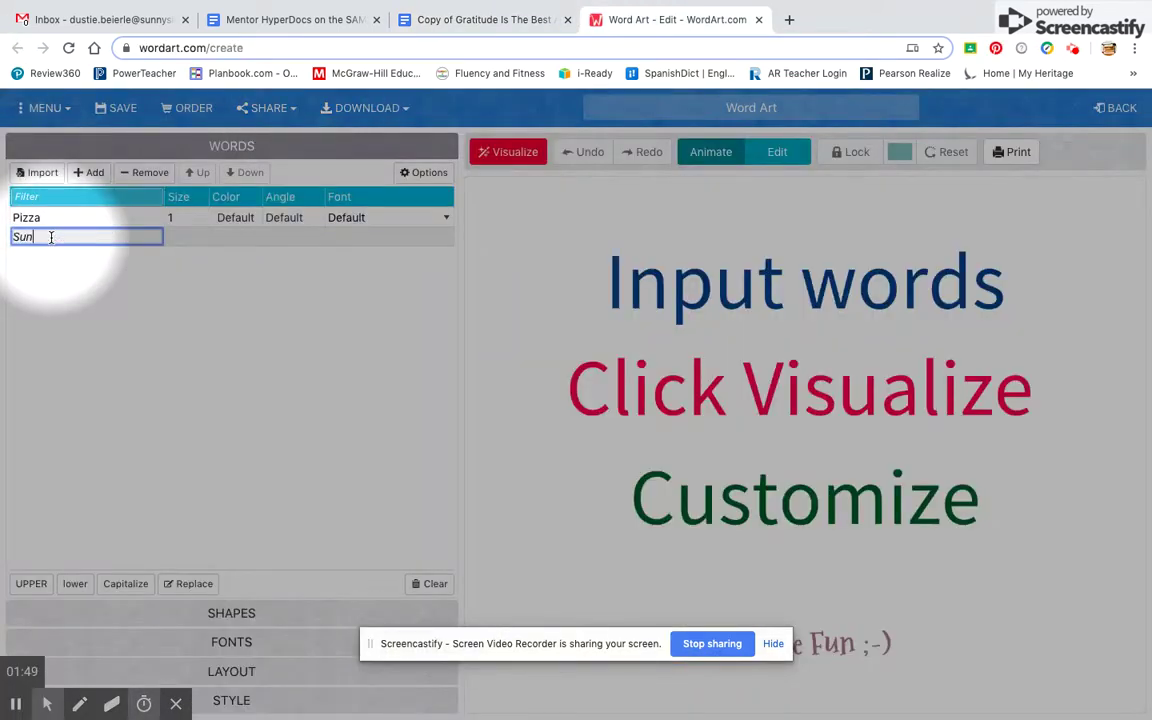
{"action": "left_click", "coordinate": [90, 172]}
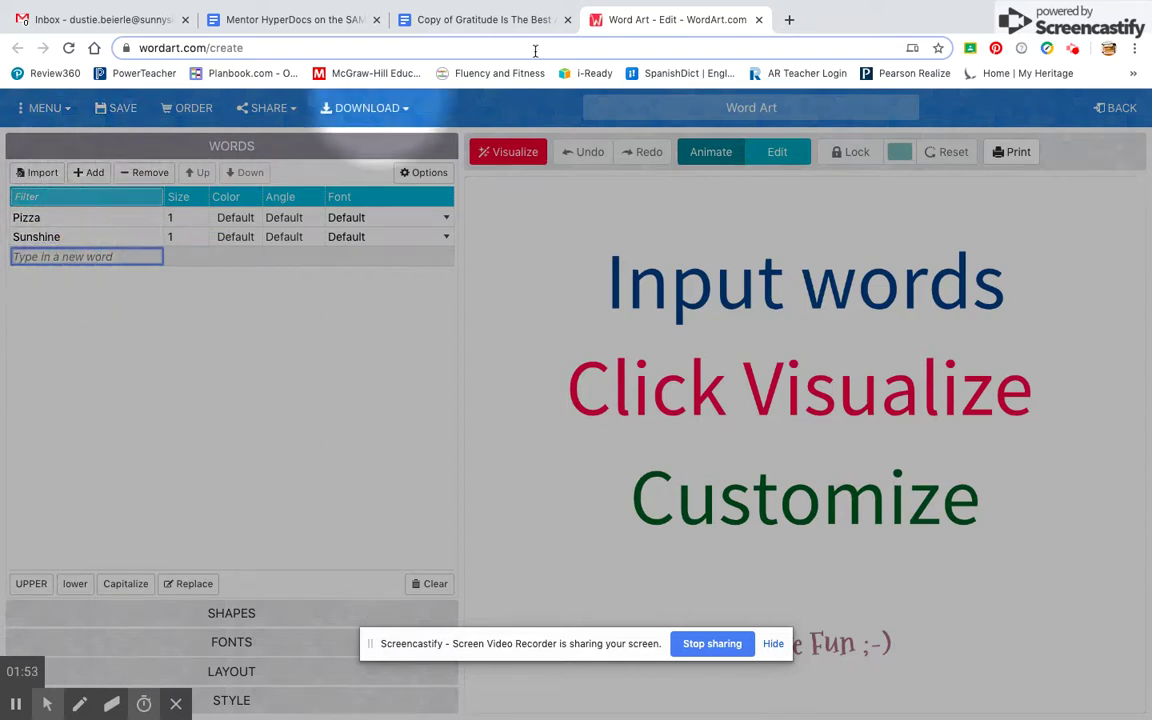
Step: Add Christmas and Soft to the Words list
{"action": "left_click", "coordinate": [480, 20]}
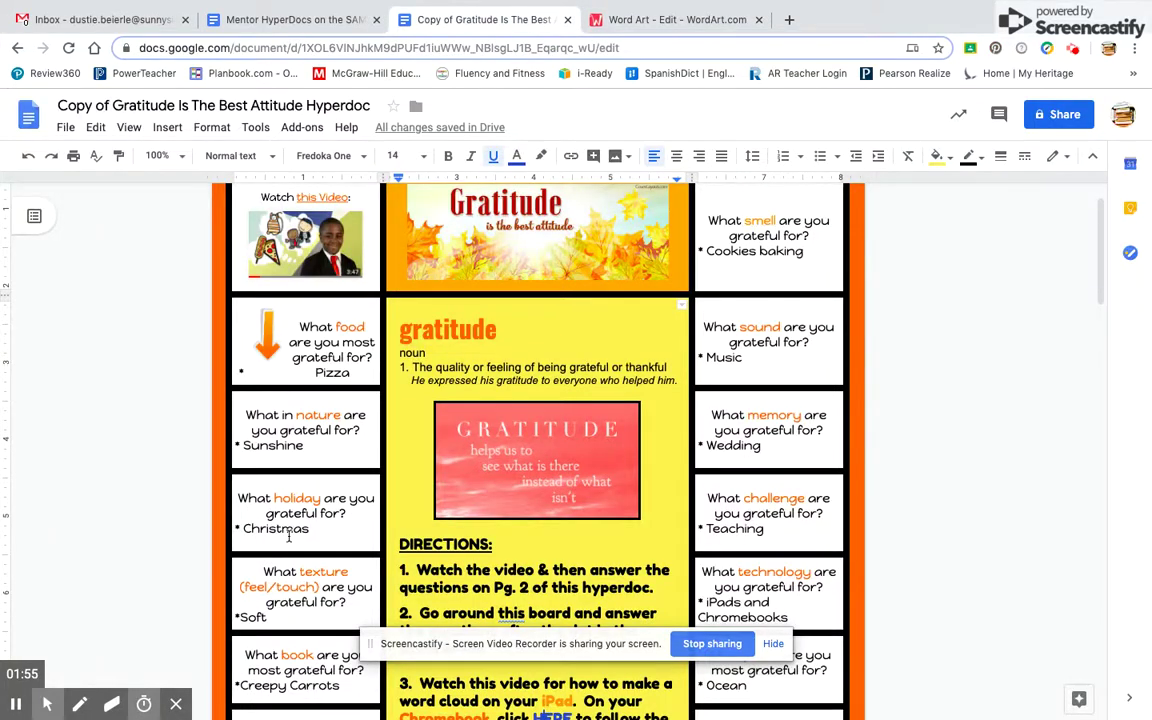
{"action": "left_click", "coordinate": [606, 22]}
{"action": "left_click", "coordinate": [773, 645]}
{"action": "left_click", "coordinate": [37, 257]}
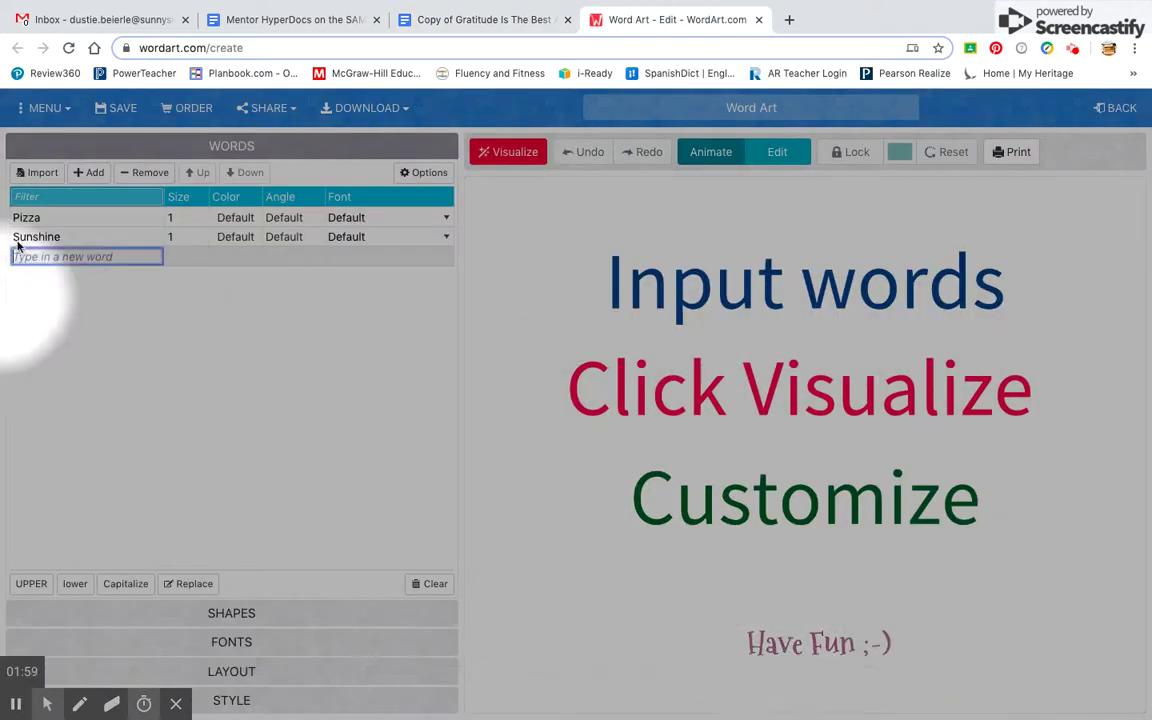
{"action": "type", "text": "Chris"}
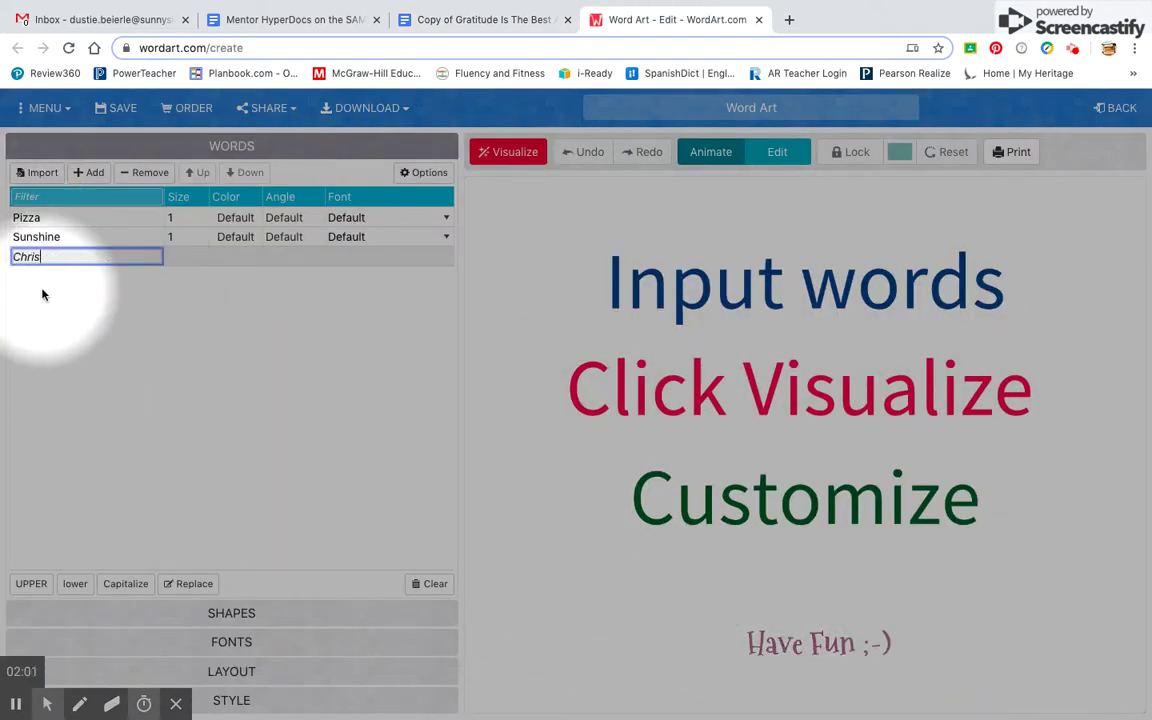
{"action": "type", "text": "tmas"}
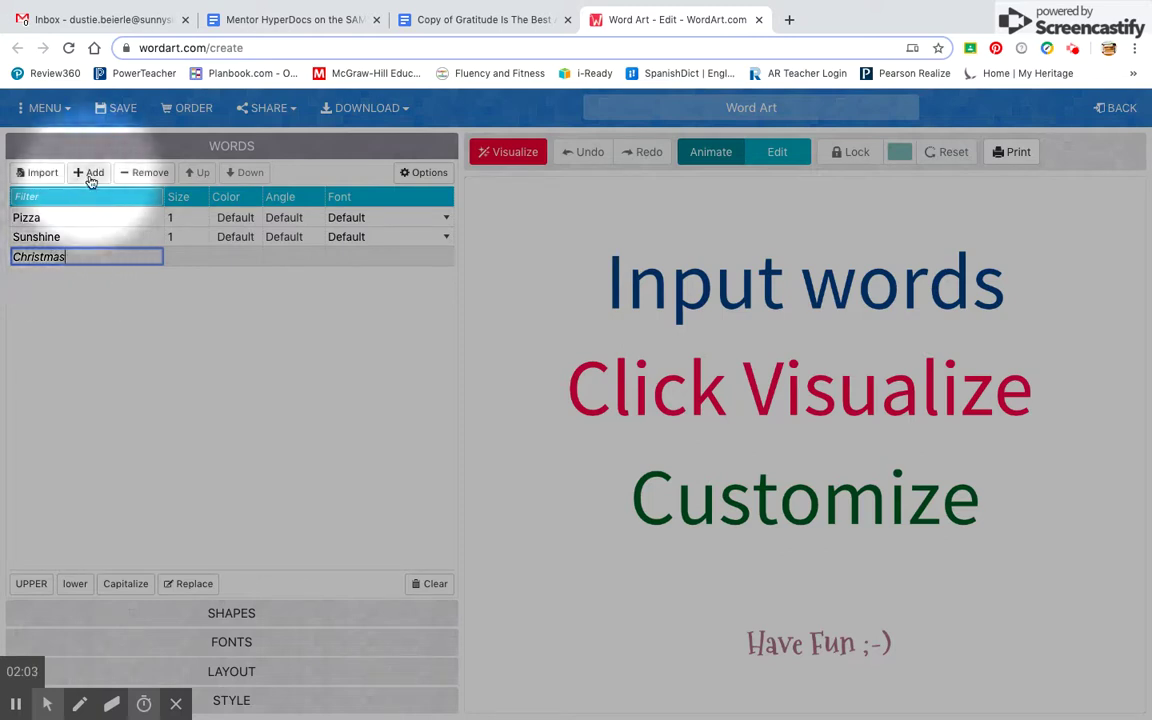
{"action": "left_click", "coordinate": [90, 175]}
{"action": "left_click", "coordinate": [55, 276]}
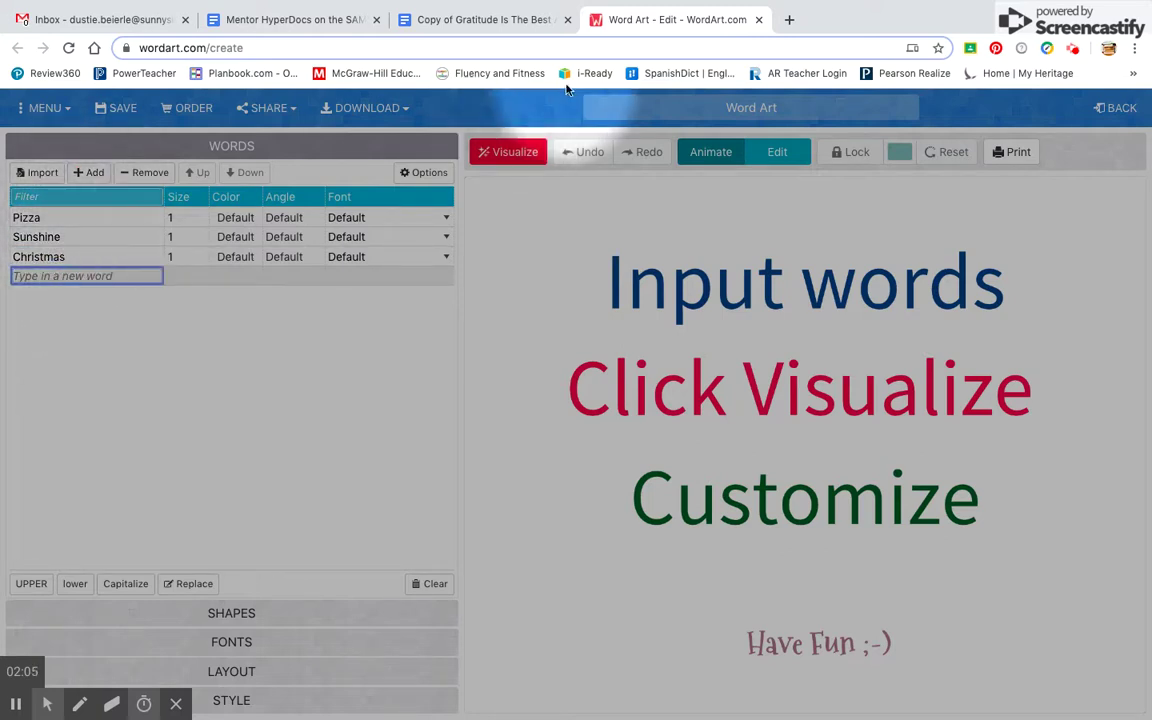
{"action": "left_click", "coordinate": [487, 20]}
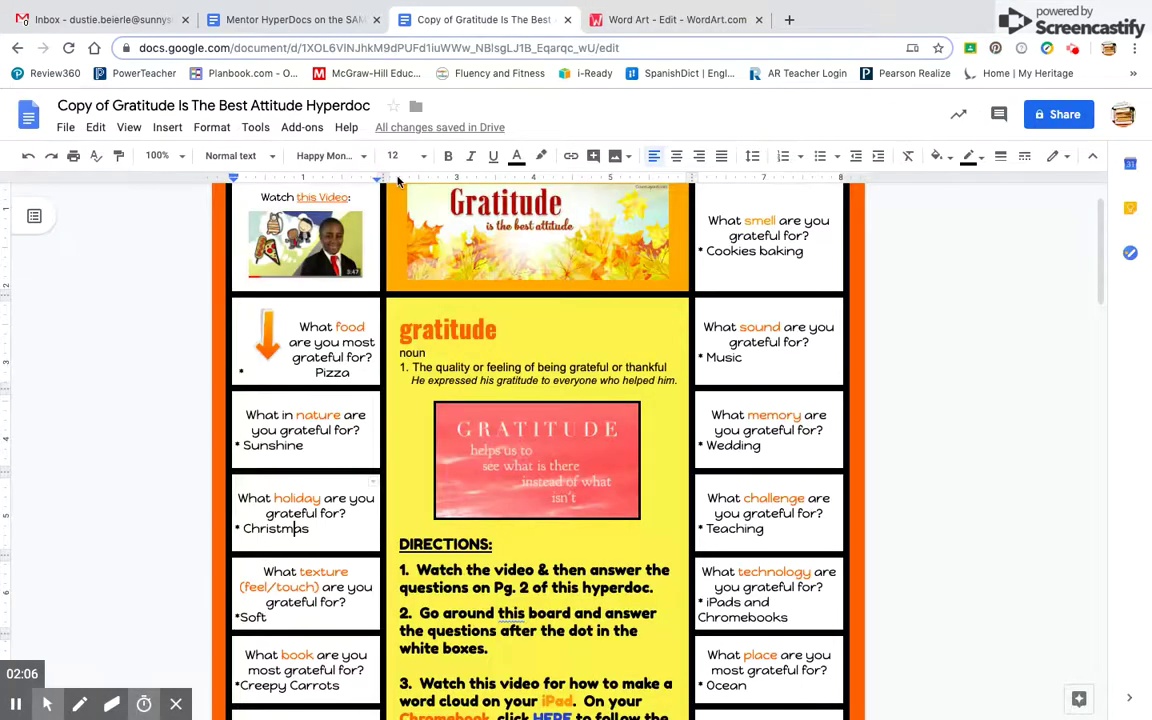
{"action": "left_click", "coordinate": [620, 16]}
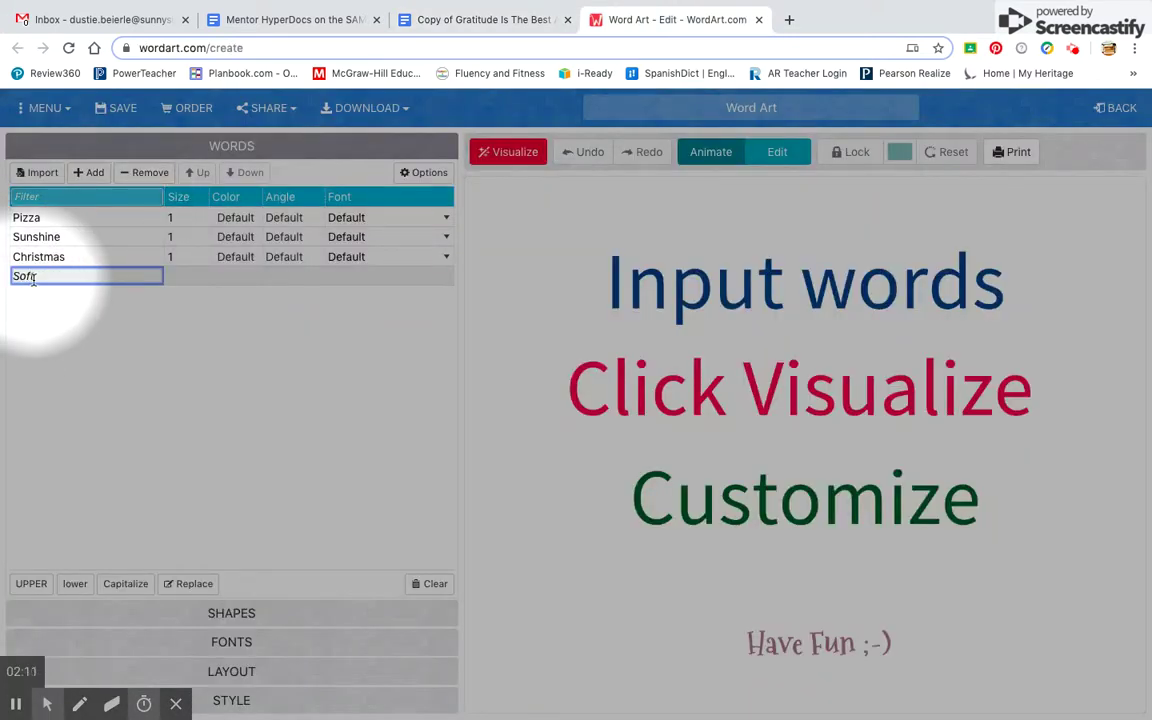
{"action": "type", "text": "Soft"}
{"action": "left_click", "coordinate": [85, 172]}
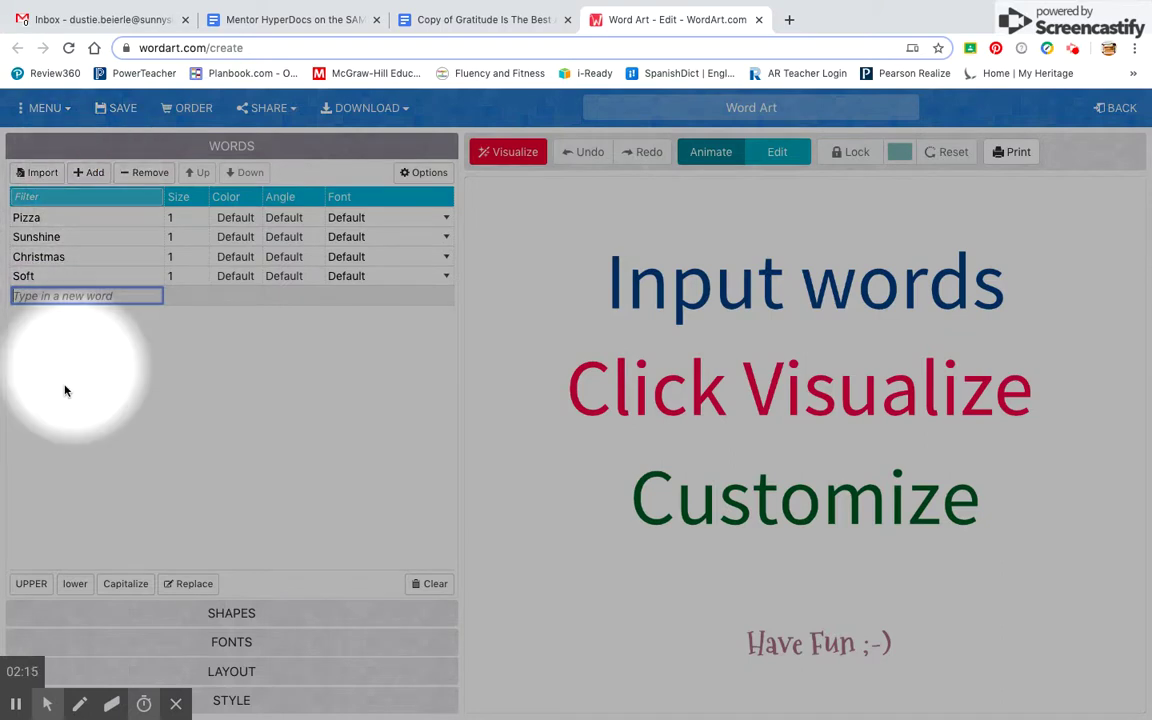
{"action": "left_click", "coordinate": [14, 705]}
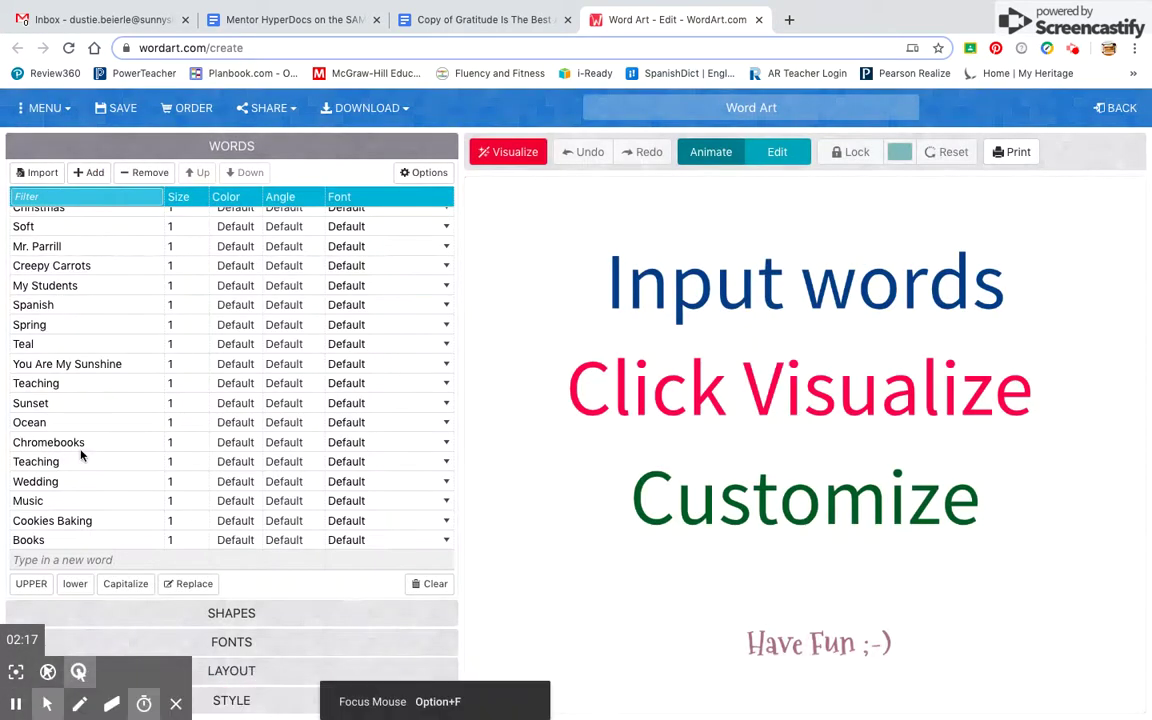
Step: Visualize the gratitude words as a cloud, with Pizza and Sunshine largest, and view the shapes library
{"action": "scroll", "coordinate": [68, 377], "scroll_direction": "up", "scroll_amount": 2}
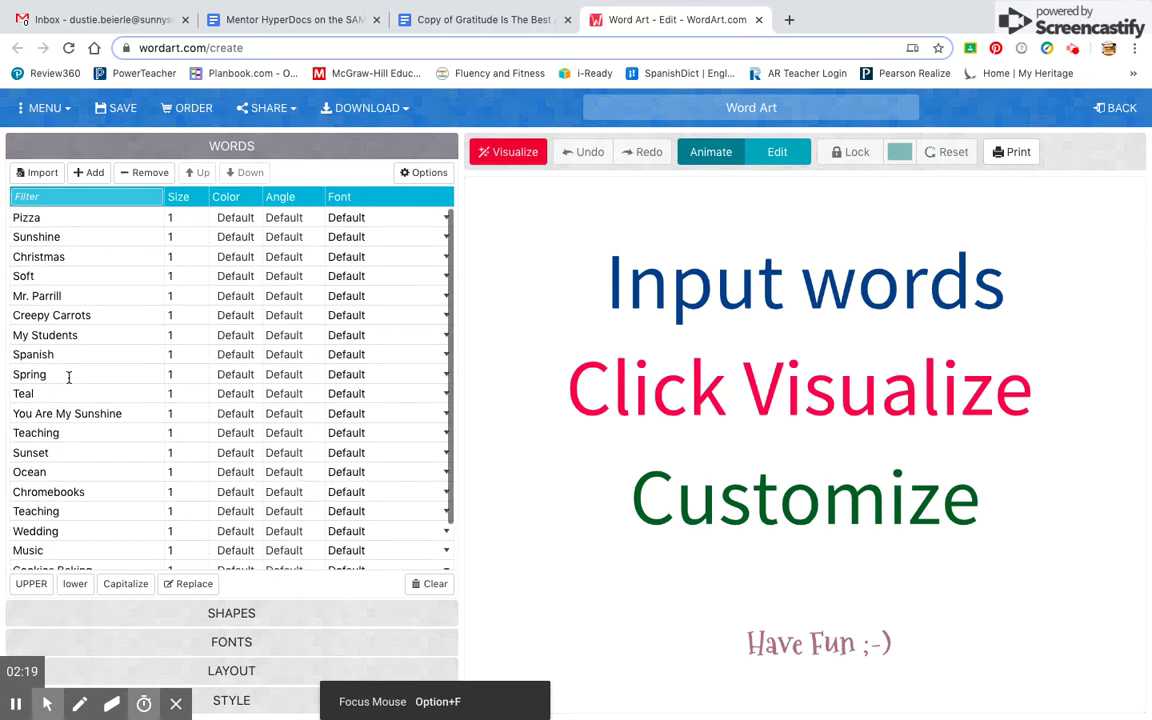
{"action": "mouse_move", "coordinate": [43, 705]}
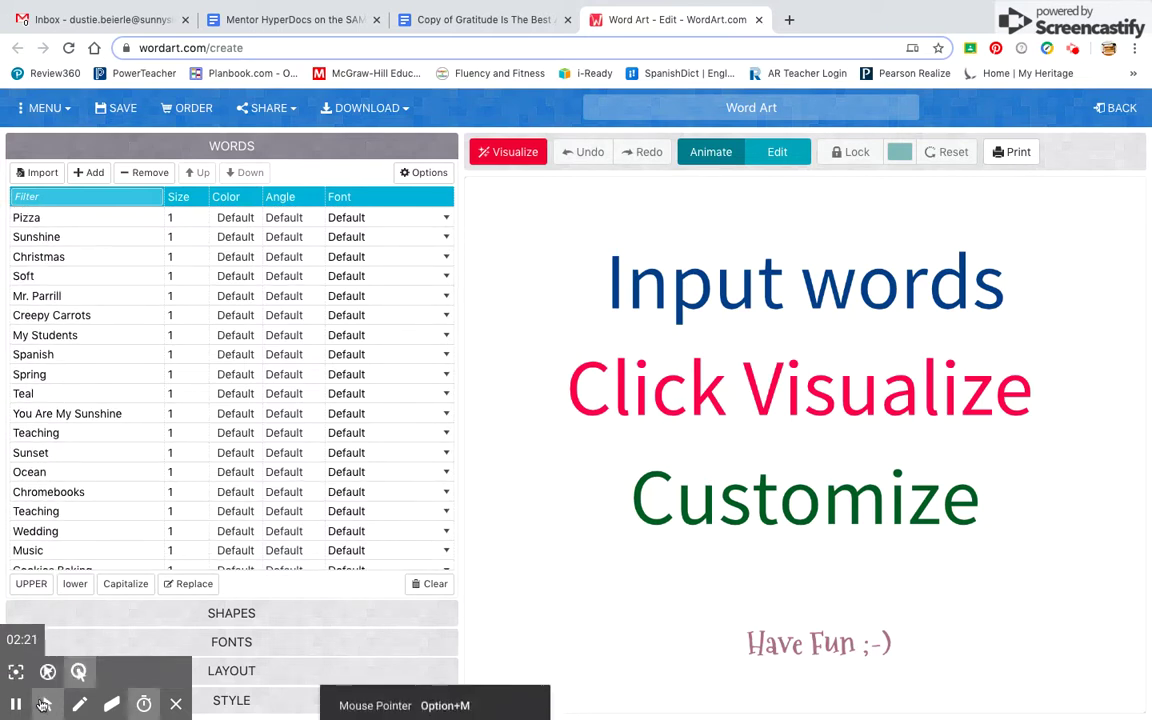
{"action": "left_click", "coordinate": [15, 673]}
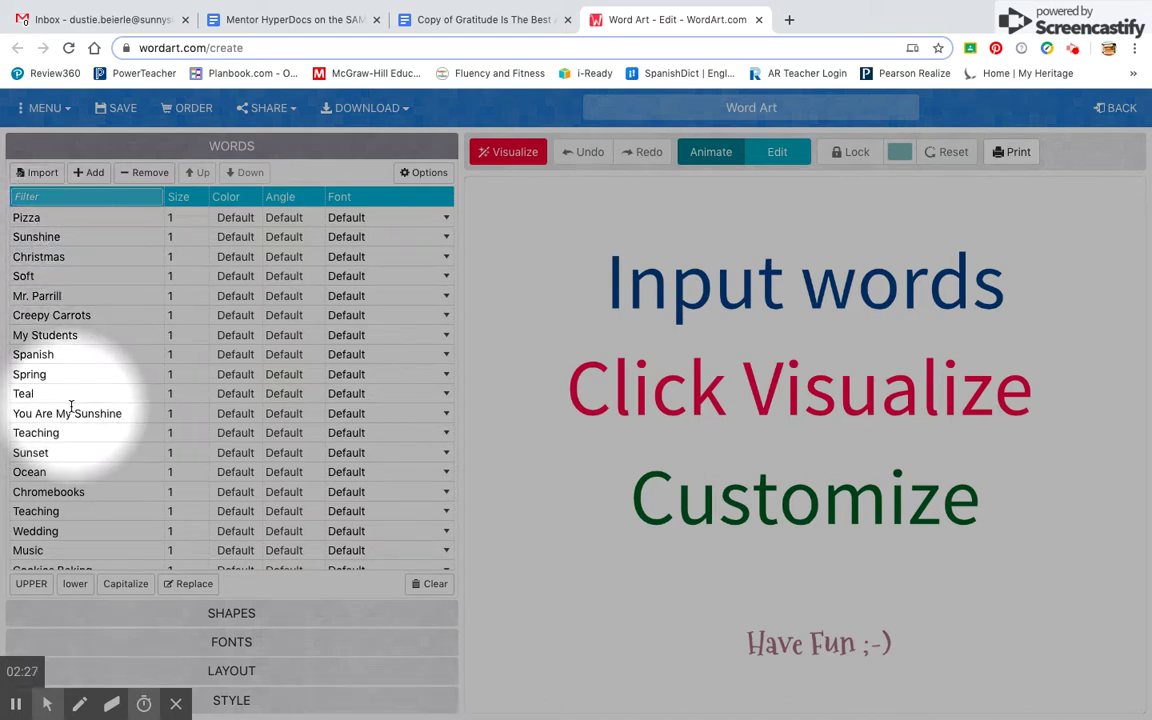
{"action": "left_click", "coordinate": [516, 152]}
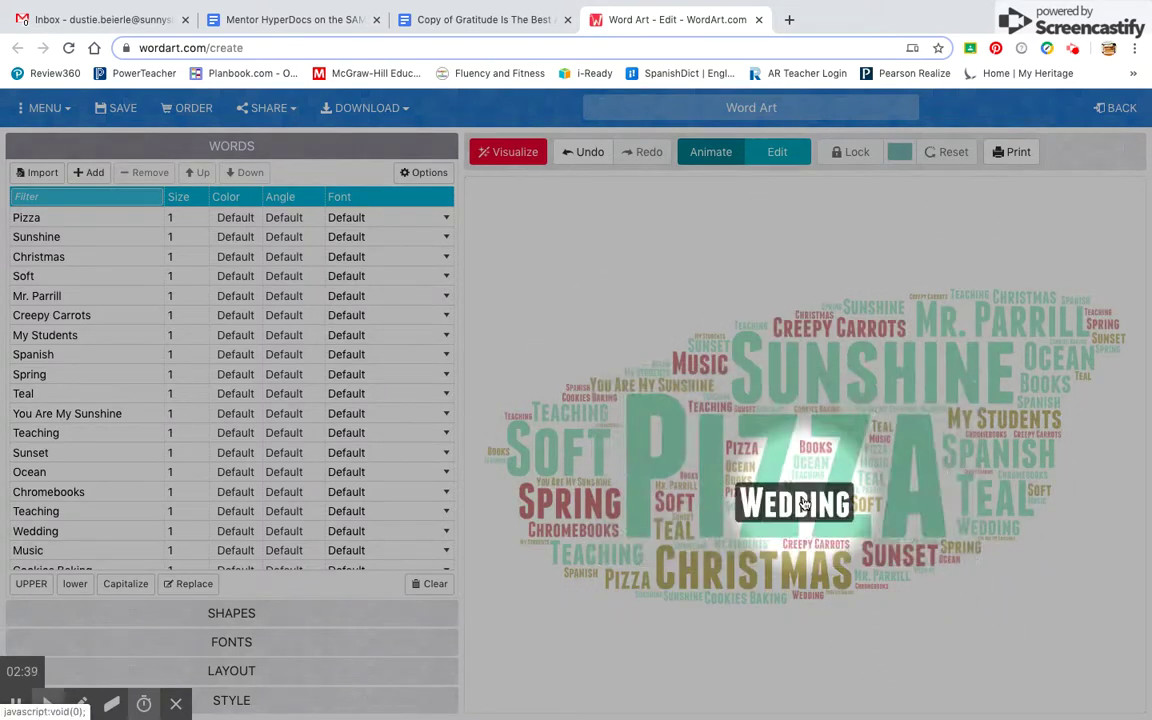
{"action": "scroll", "coordinate": [255, 553], "scroll_direction": "down", "scroll_amount": 2}
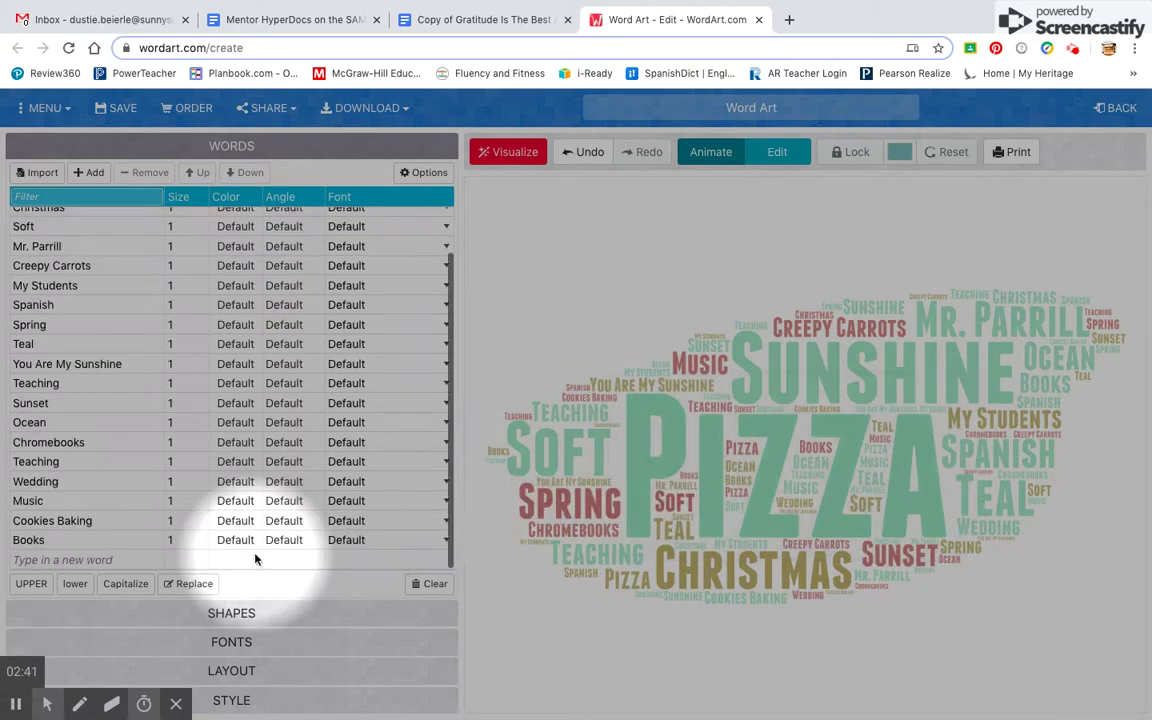
{"action": "left_click", "coordinate": [231, 615]}
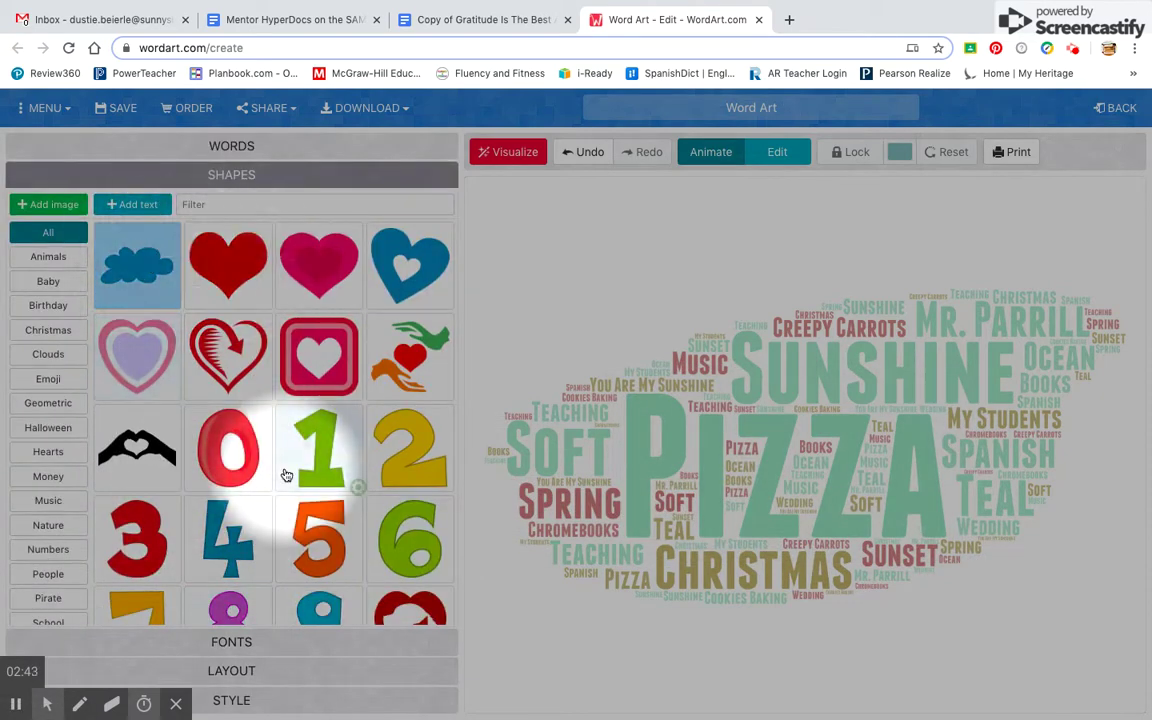
Step: Set the word cloud font to Miltonian Tattoo from the Fonts list
{"action": "scroll", "coordinate": [286, 475], "scroll_direction": "down", "scroll_amount": 20}
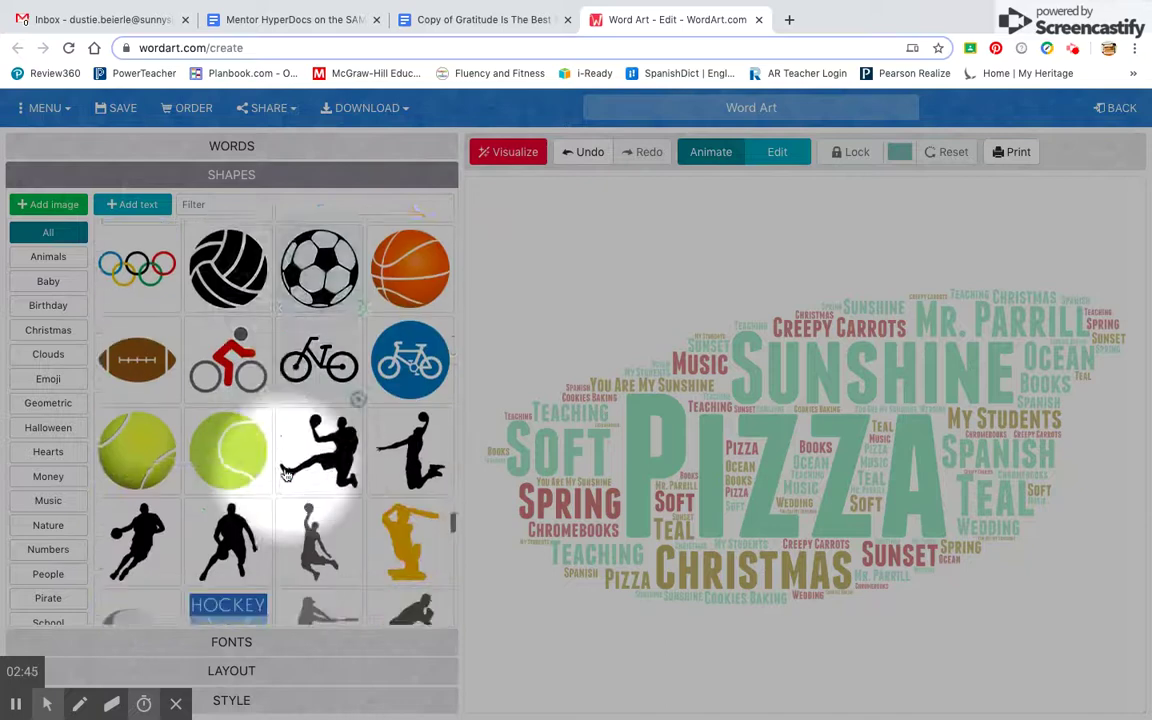
{"action": "scroll", "coordinate": [286, 475], "scroll_direction": "up", "scroll_amount": 15}
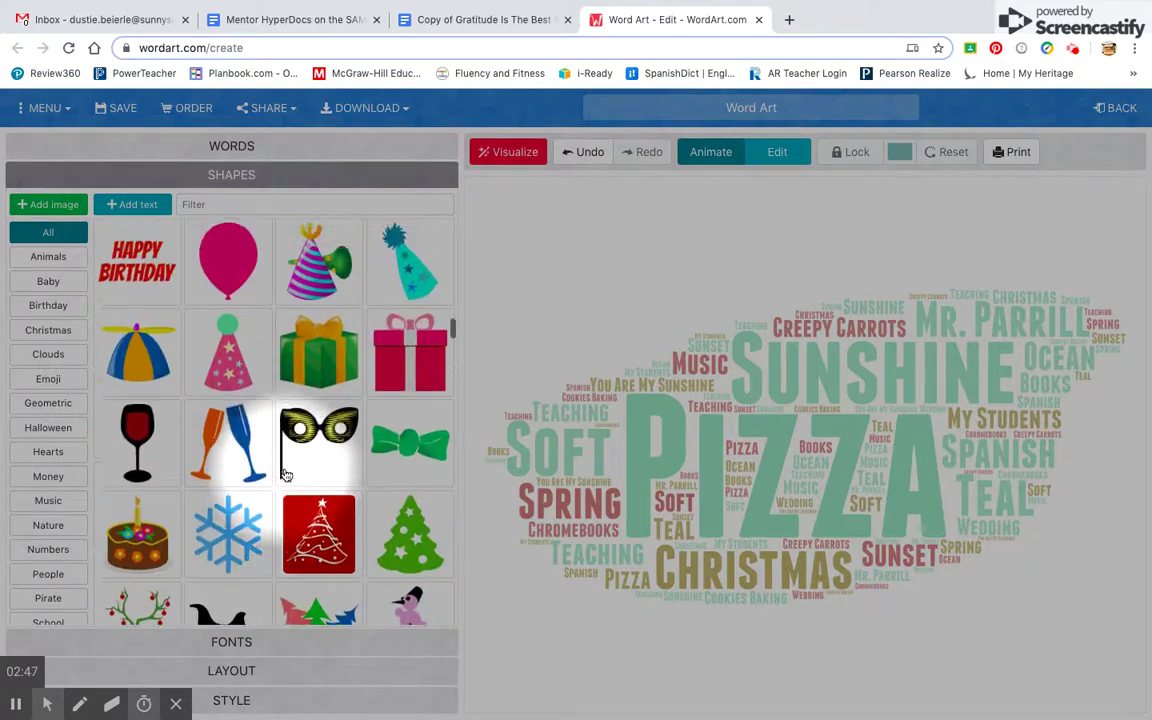
{"action": "scroll", "coordinate": [286, 475], "scroll_direction": "up", "scroll_amount": 15}
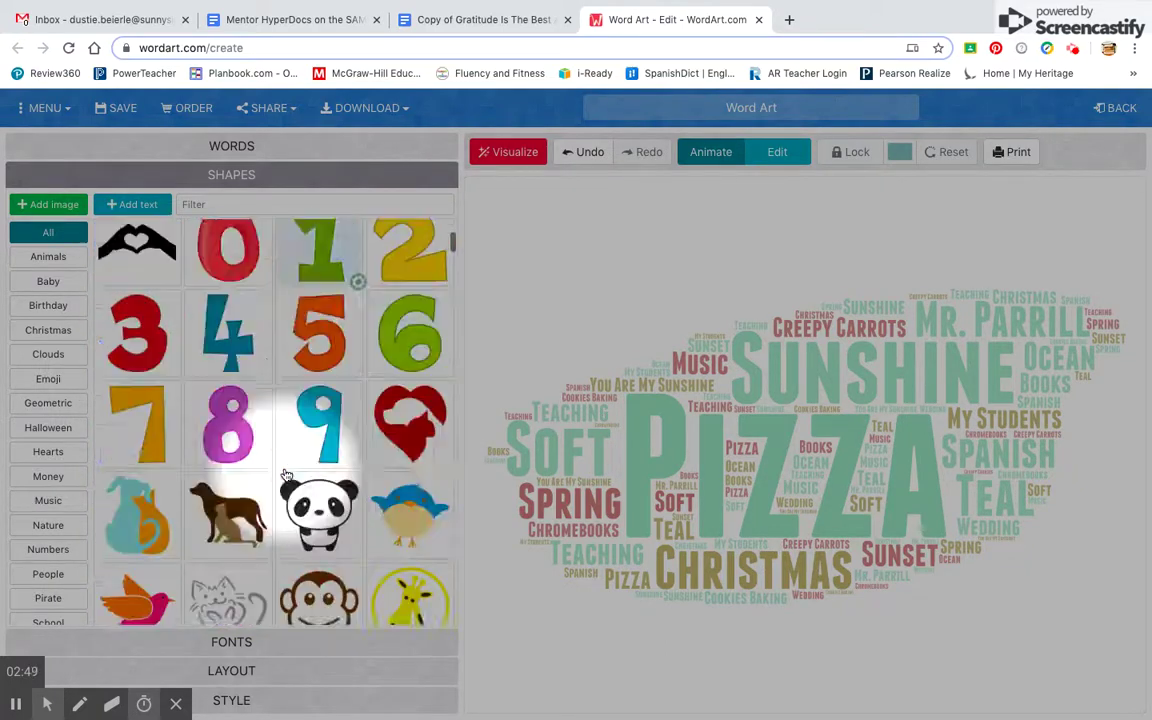
{"action": "scroll", "coordinate": [286, 475], "scroll_direction": "down", "scroll_amount": 10}
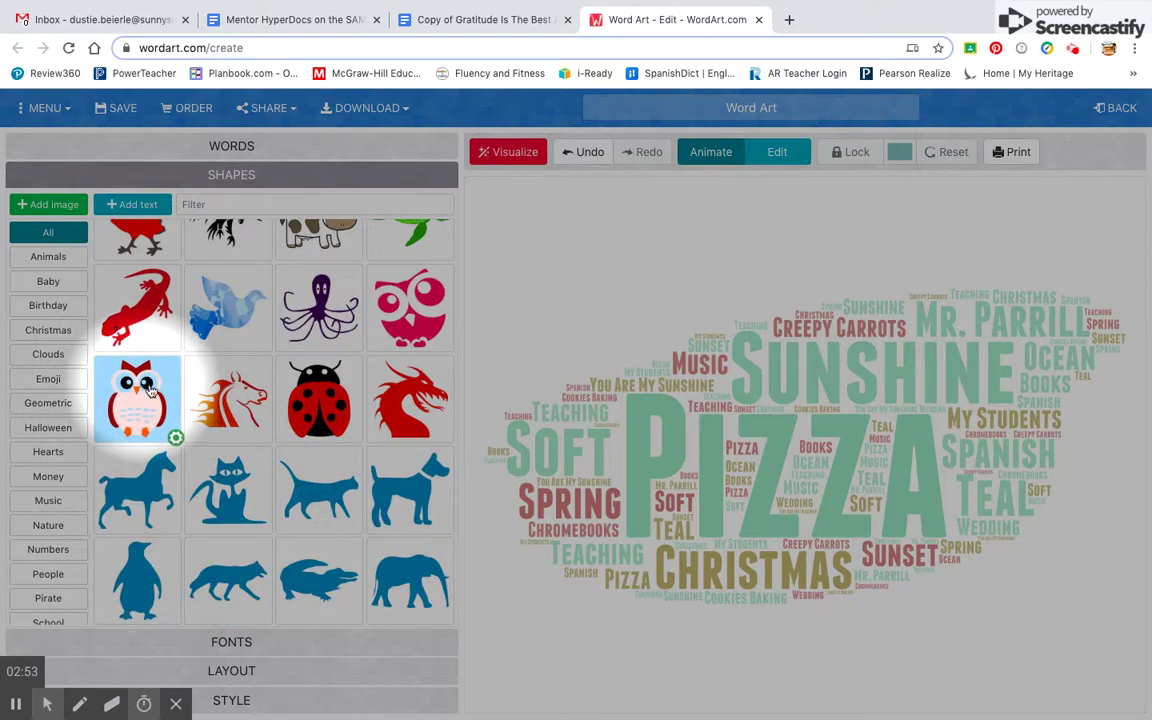
{"action": "left_click", "coordinate": [247, 641]}
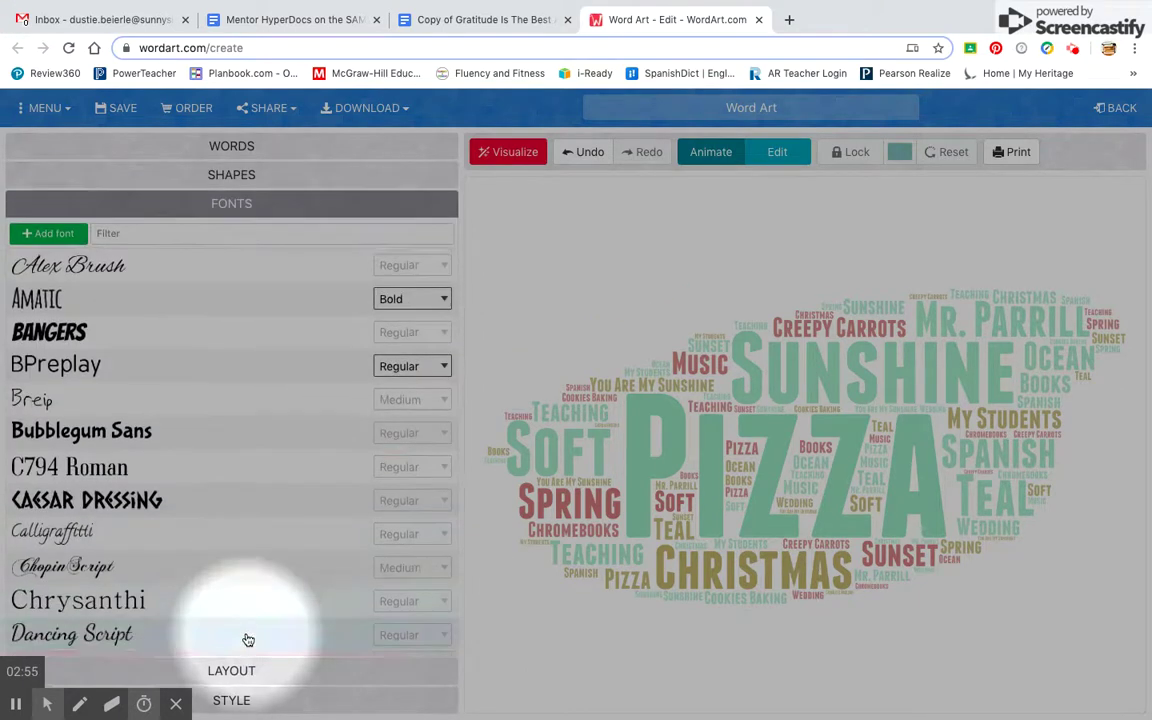
{"action": "scroll", "coordinate": [167, 360], "scroll_direction": "down", "scroll_amount": 6}
{"action": "scroll", "coordinate": [180, 309], "scroll_direction": "up", "scroll_amount": 4}
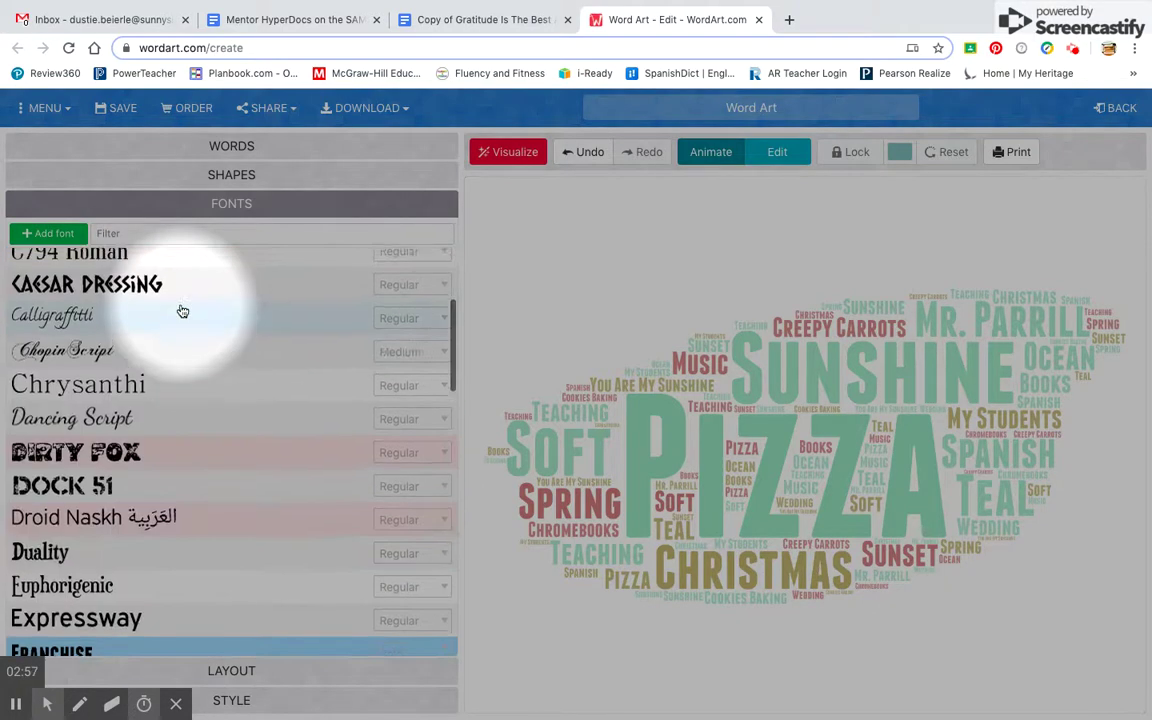
{"action": "scroll", "coordinate": [180, 311], "scroll_direction": "up", "scroll_amount": 3}
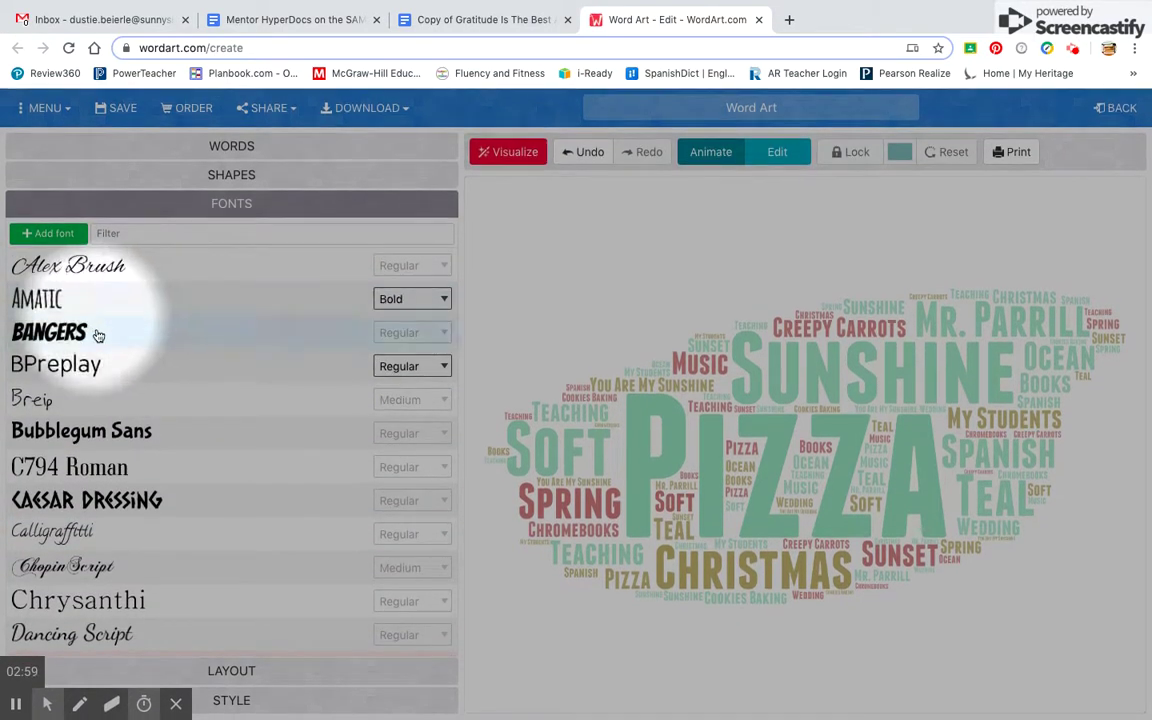
{"action": "scroll", "coordinate": [129, 530], "scroll_direction": "down", "scroll_amount": 10}
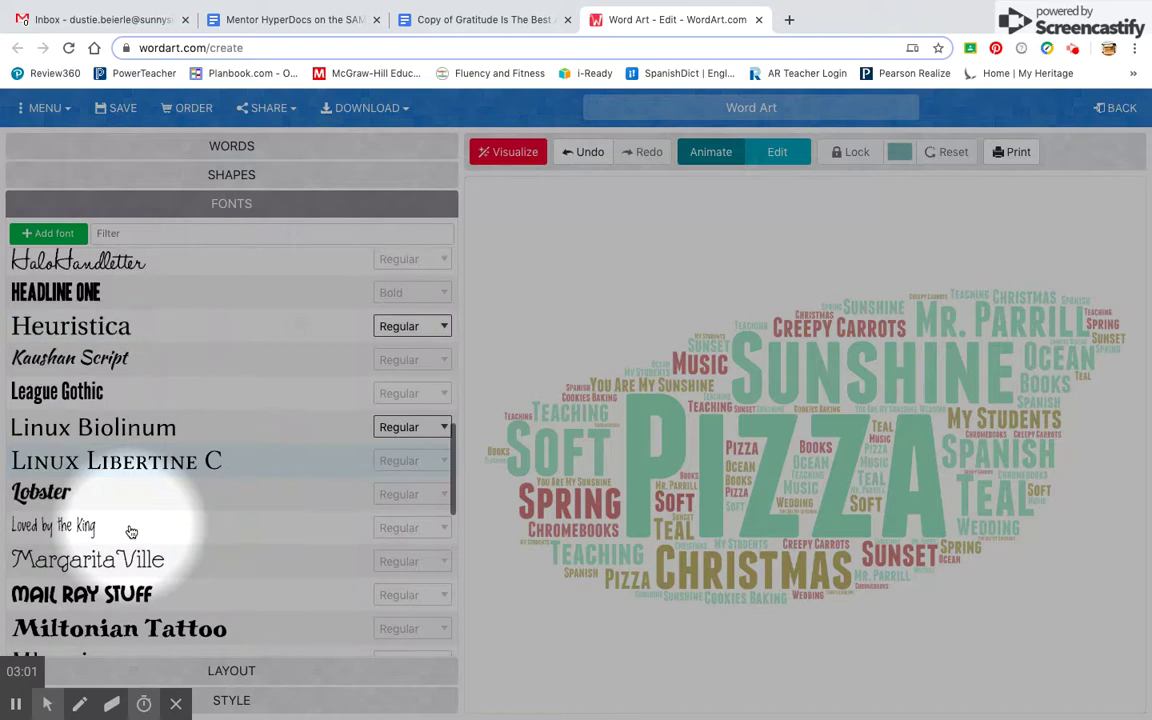
{"action": "scroll", "coordinate": [130, 531], "scroll_direction": "down", "scroll_amount": 5}
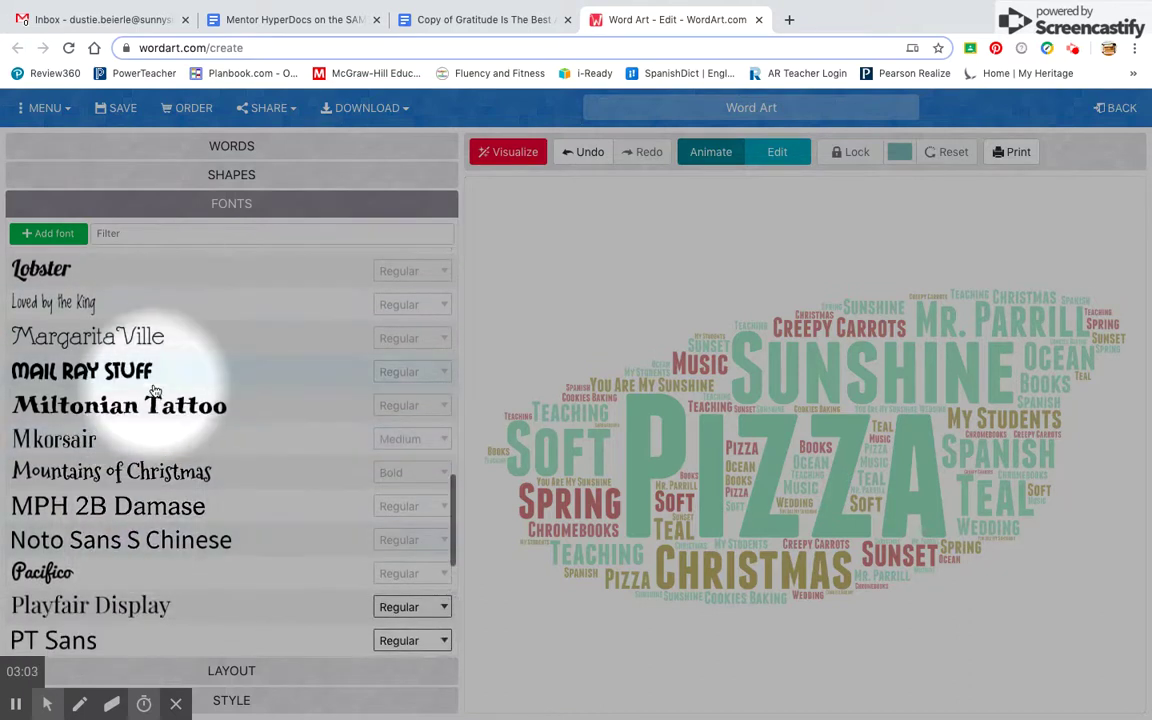
{"action": "left_click", "coordinate": [158, 403]}
{"action": "scroll", "coordinate": [158, 403], "scroll_direction": "down", "scroll_amount": 3}
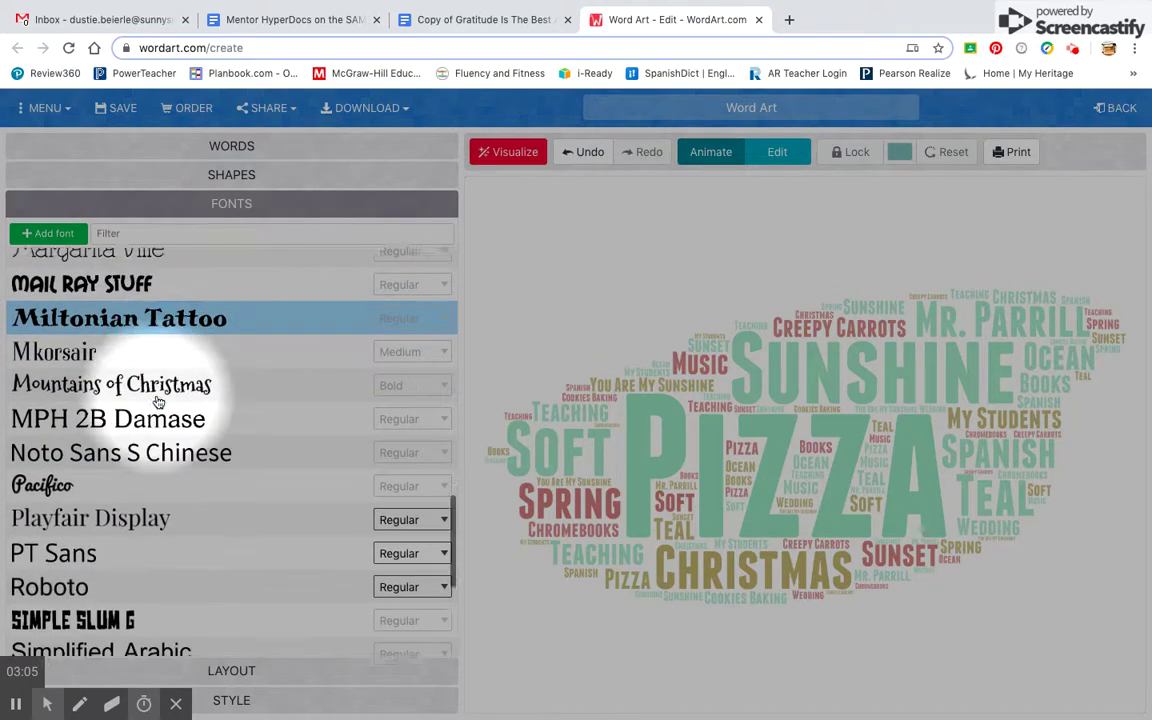
{"action": "left_click", "coordinate": [206, 676]}
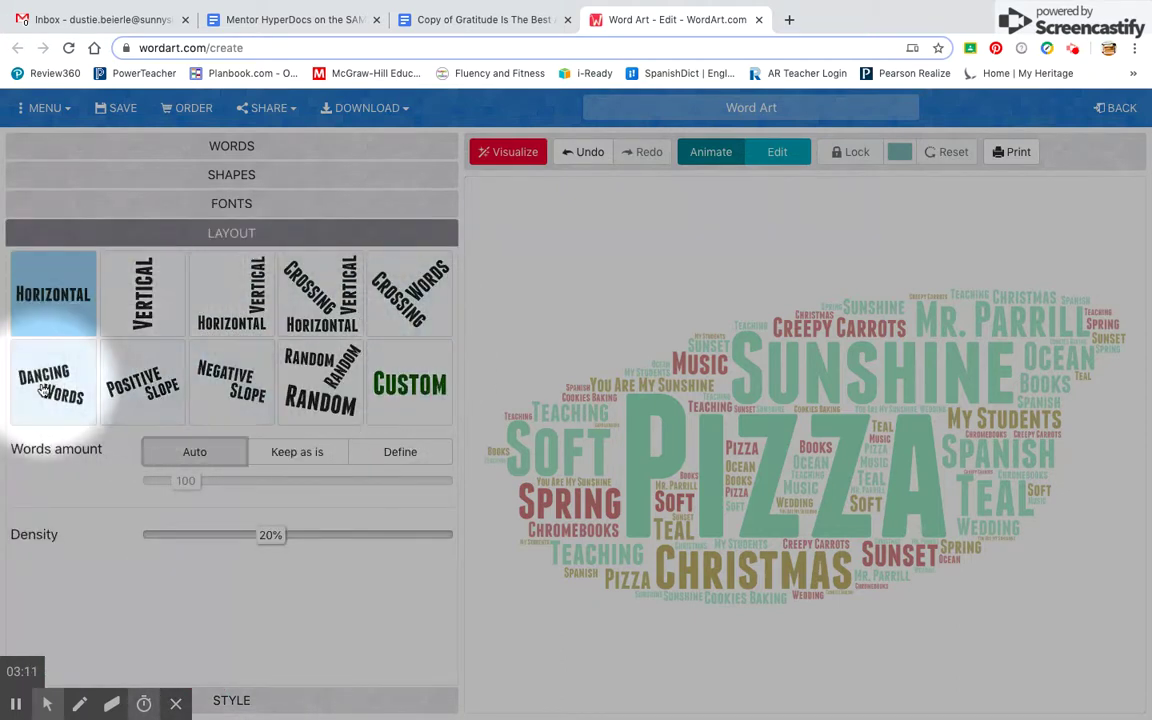
Step: Set the word layout to Random angles and Words colors to Custom
{"action": "left_click", "coordinate": [316, 396]}
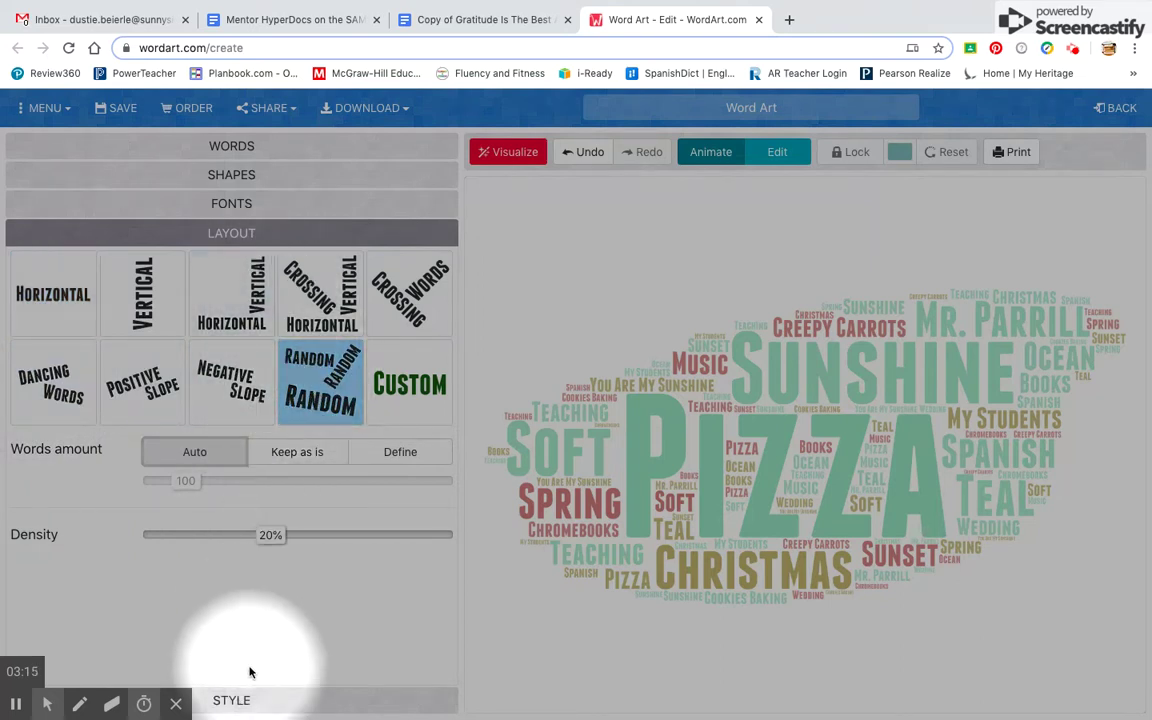
{"action": "left_click", "coordinate": [237, 704]}
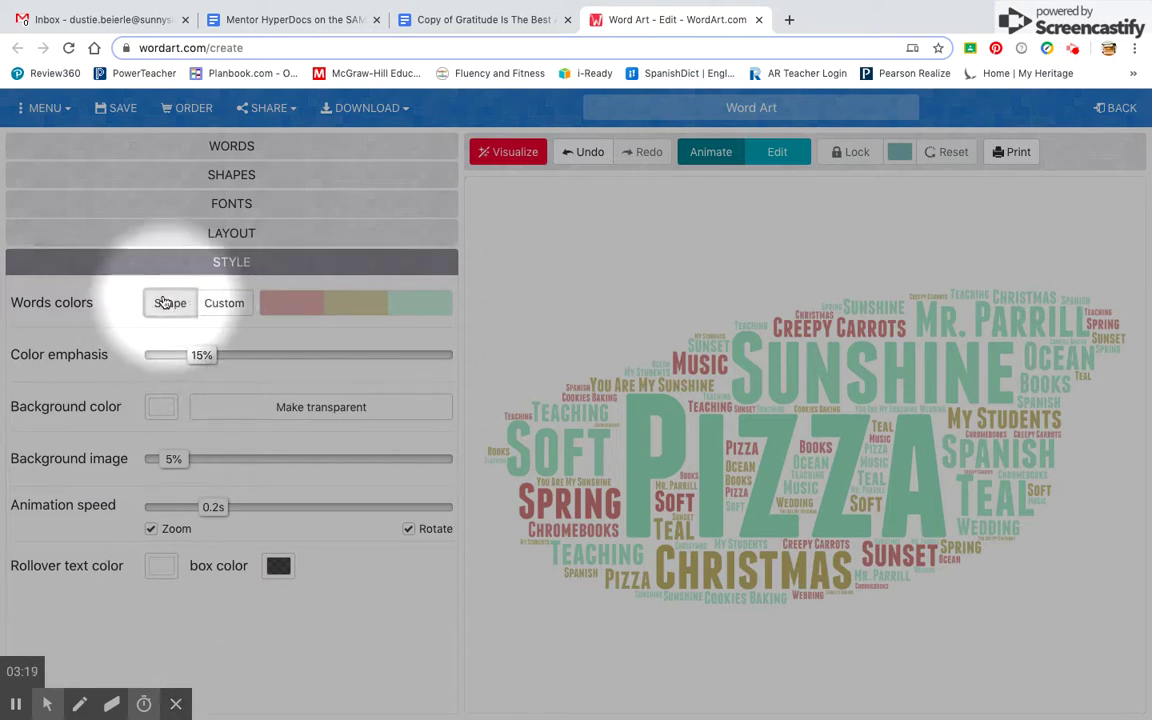
{"action": "left_click", "coordinate": [222, 309]}
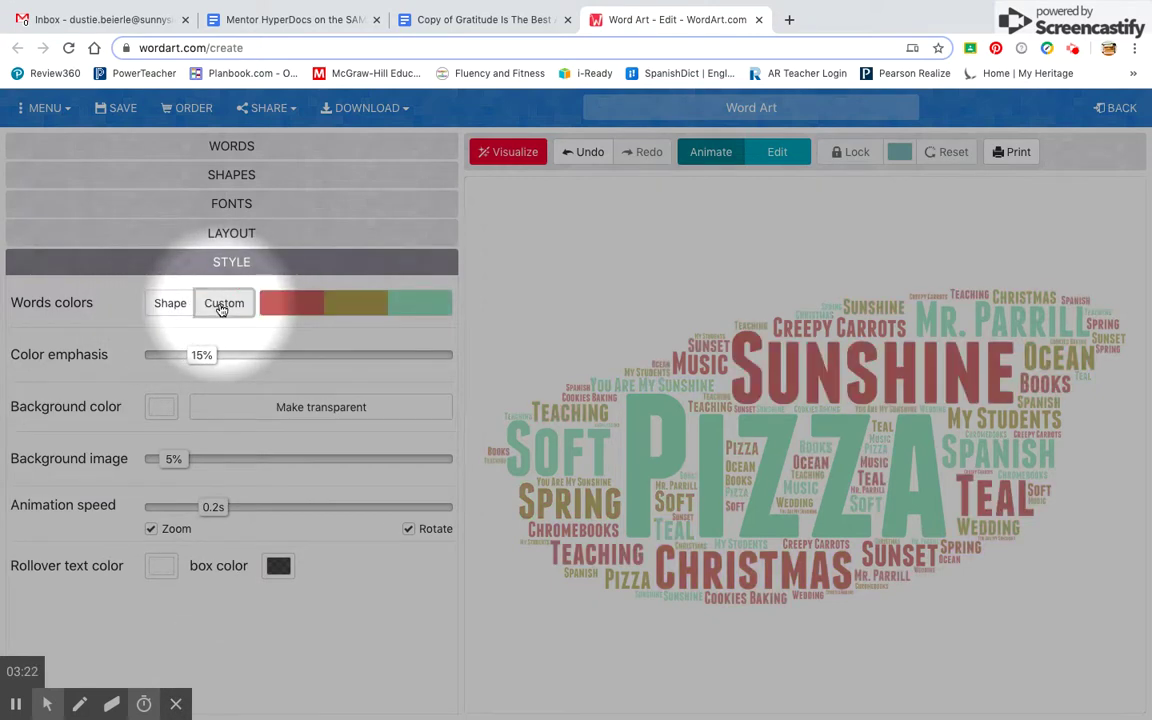
{"action": "left_click", "coordinate": [284, 306]}
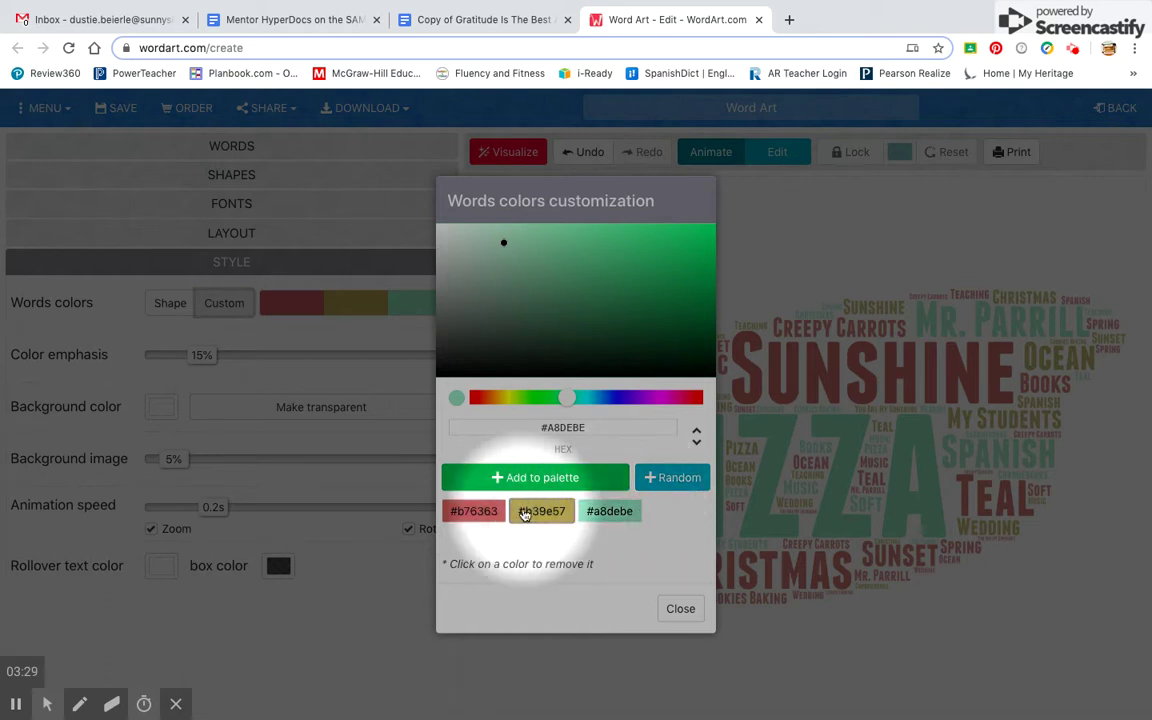
Step: Remove gold #b39e57 and red #b76363, then add purple #b512d6 and cyan #08e9f3
{"action": "left_click", "coordinate": [525, 512]}
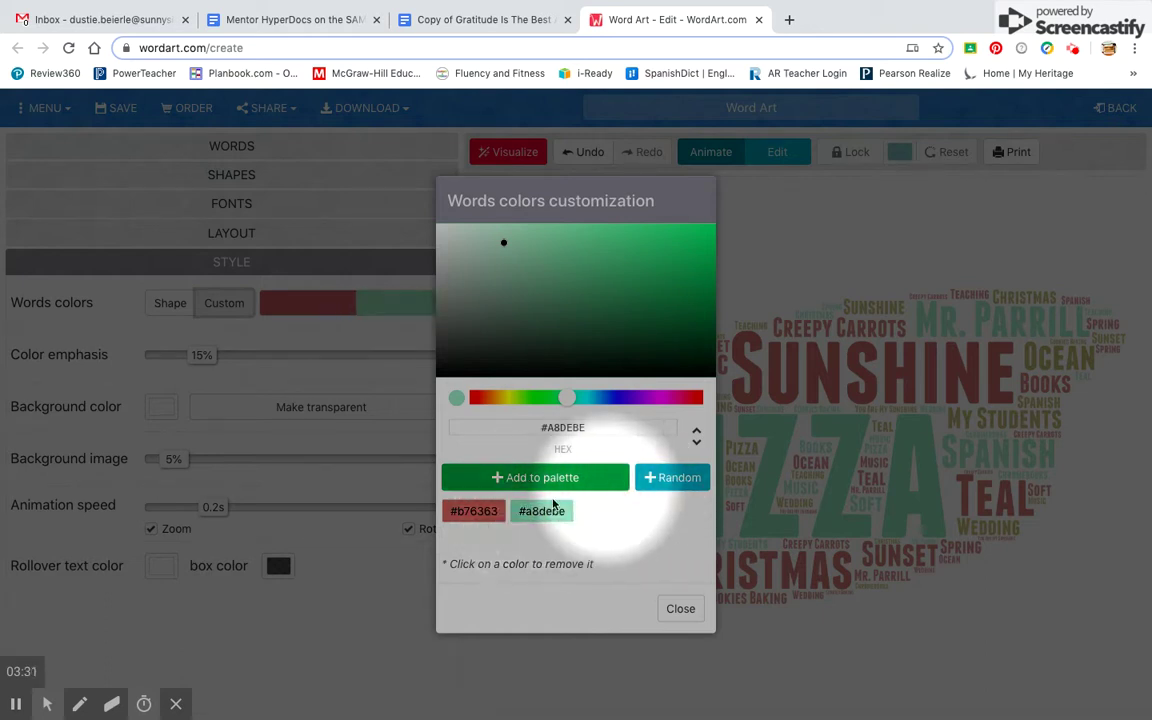
{"action": "left_click", "coordinate": [454, 514]}
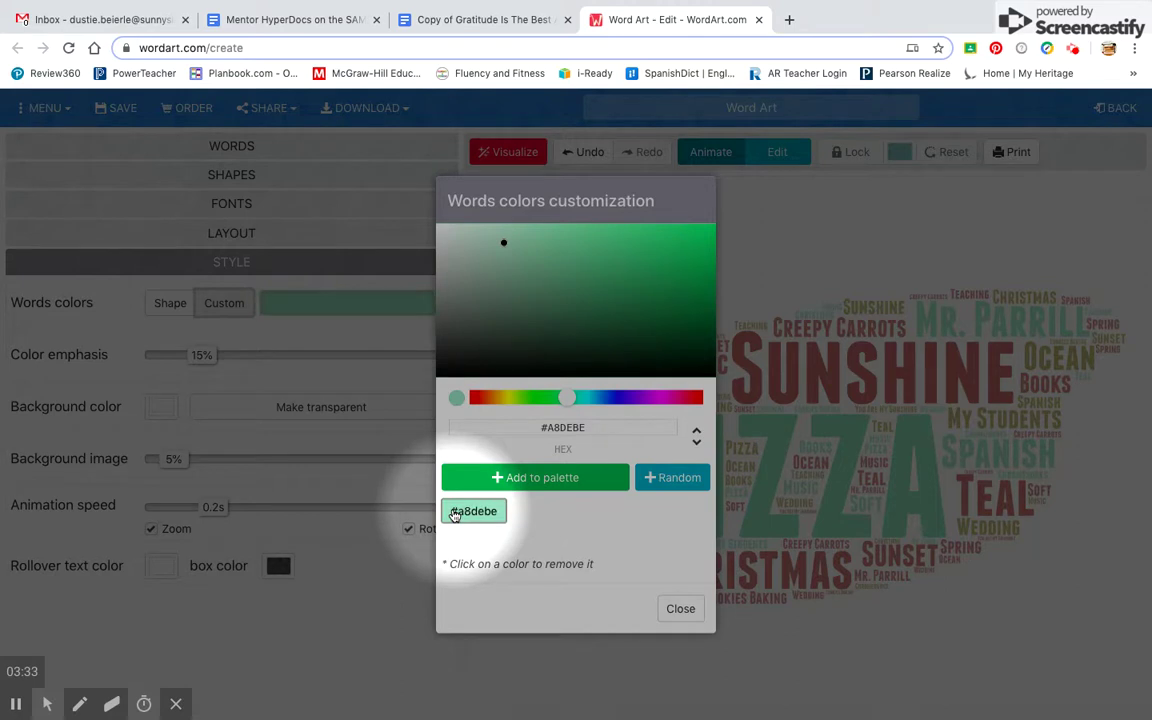
{"action": "left_click", "coordinate": [660, 399]}
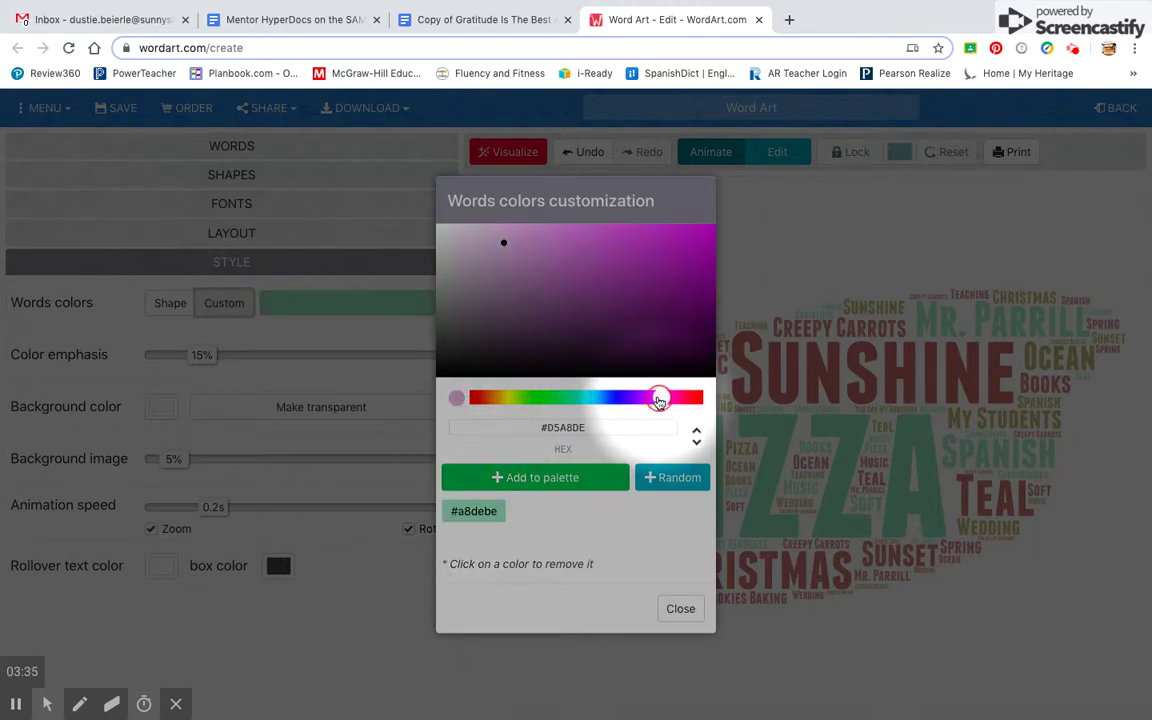
{"action": "left_click", "coordinate": [692, 250]}
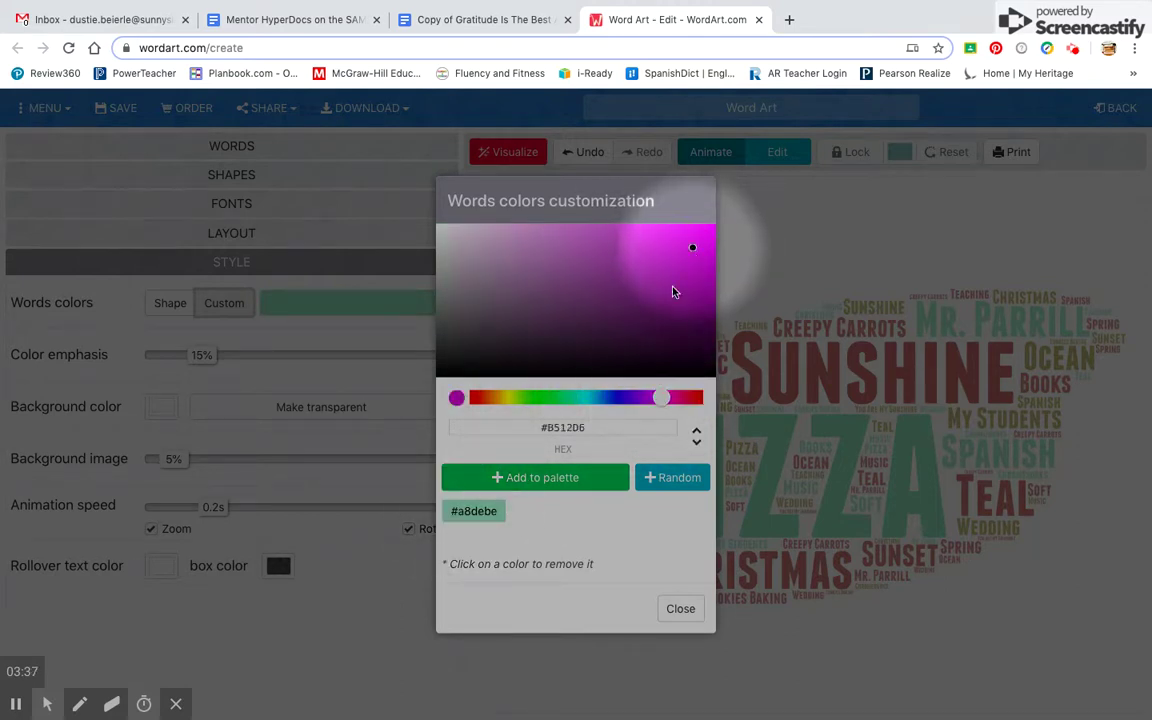
{"action": "left_click", "coordinate": [550, 477]}
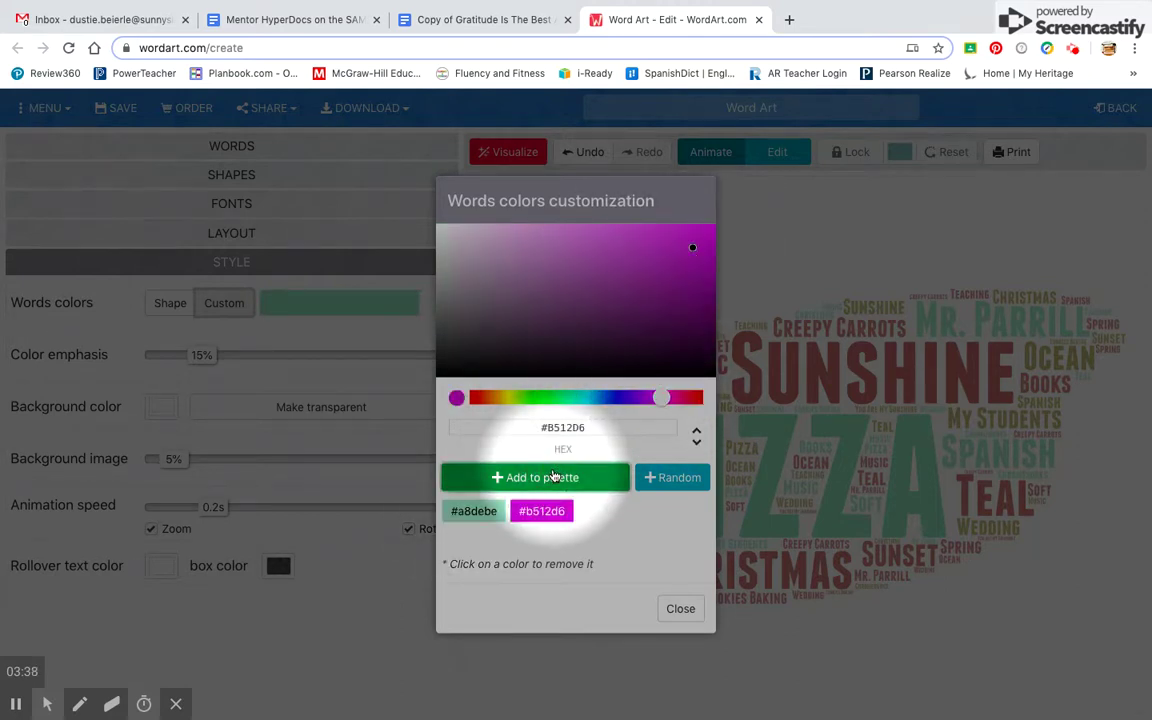
{"action": "left_click", "coordinate": [590, 399]}
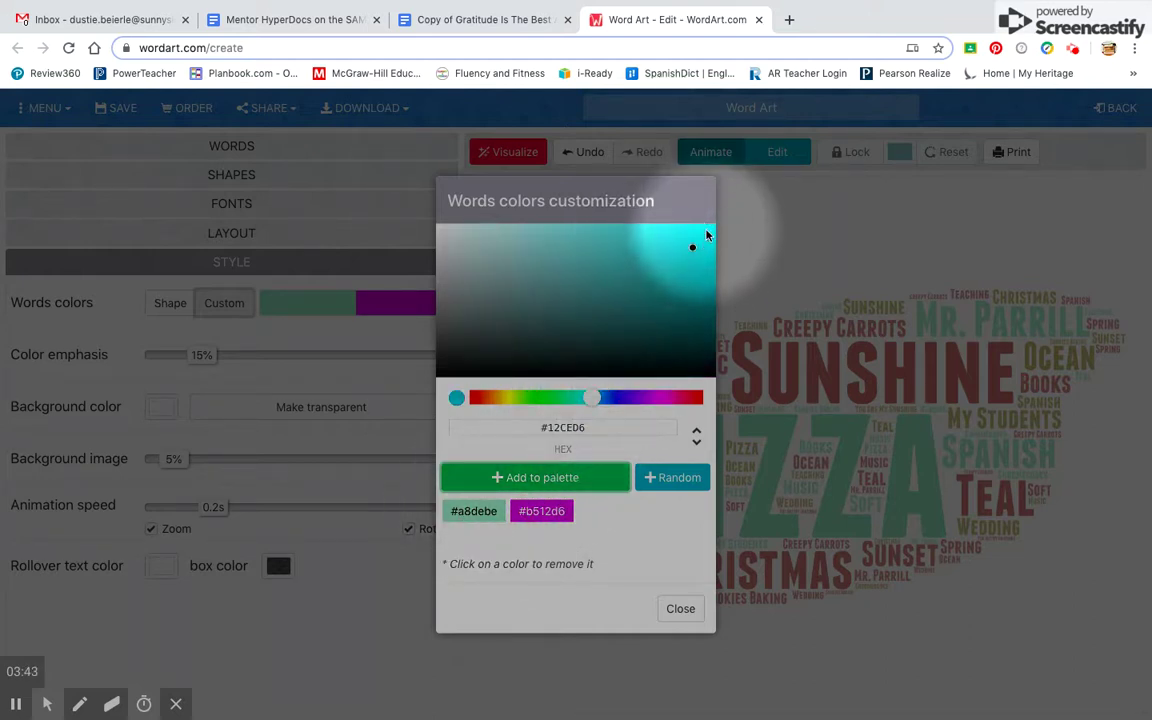
{"action": "left_click", "coordinate": [521, 482]}
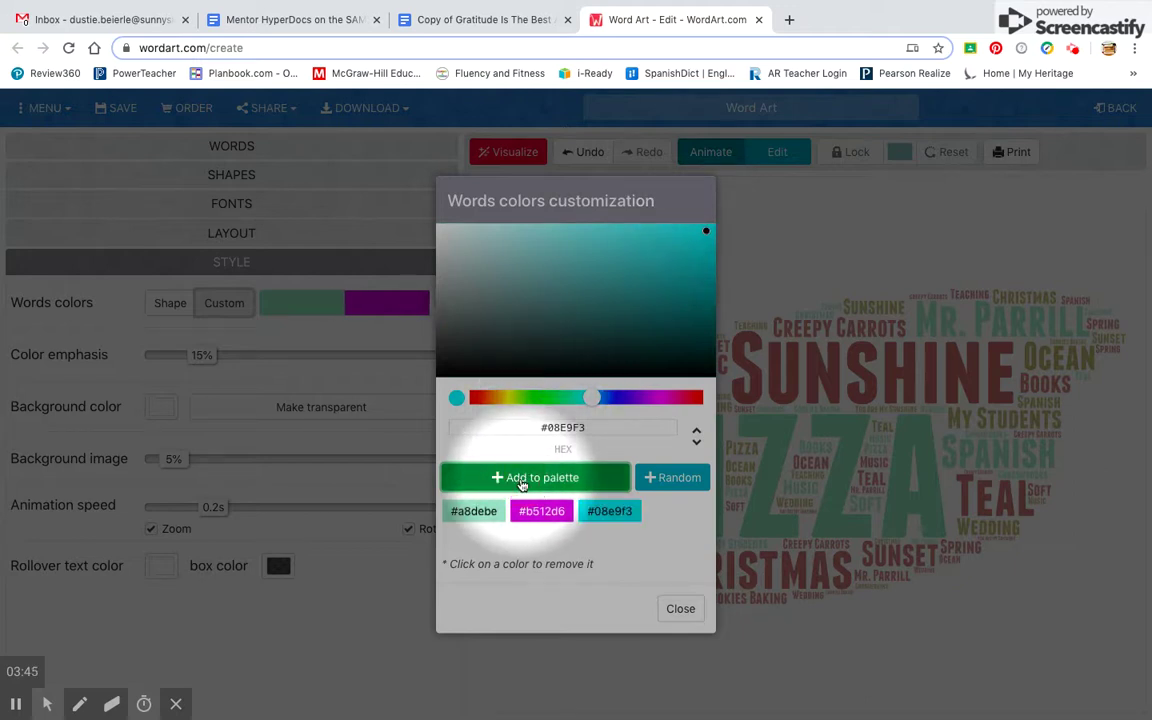
Step: Add pink #f00b94 and bright green #39f328 to the word colours and finish the palette
{"action": "left_click", "coordinate": [659, 399]}
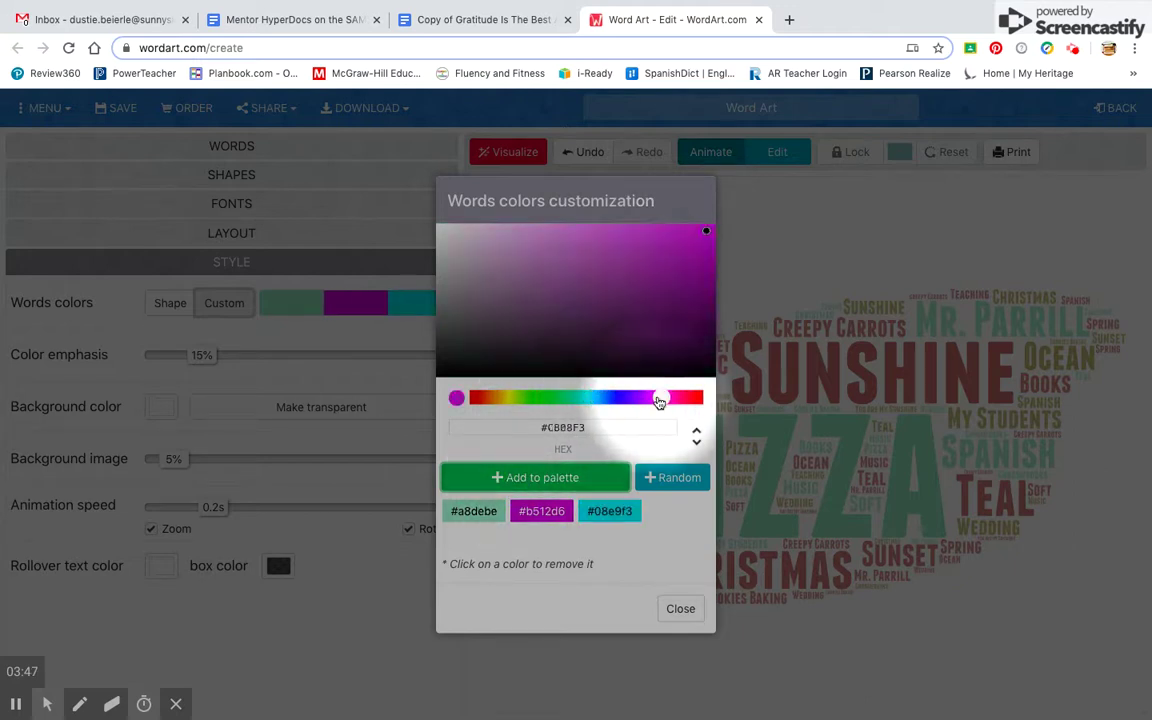
{"action": "left_click_drag", "start_coordinate": [659, 399], "coordinate": [683, 398]}
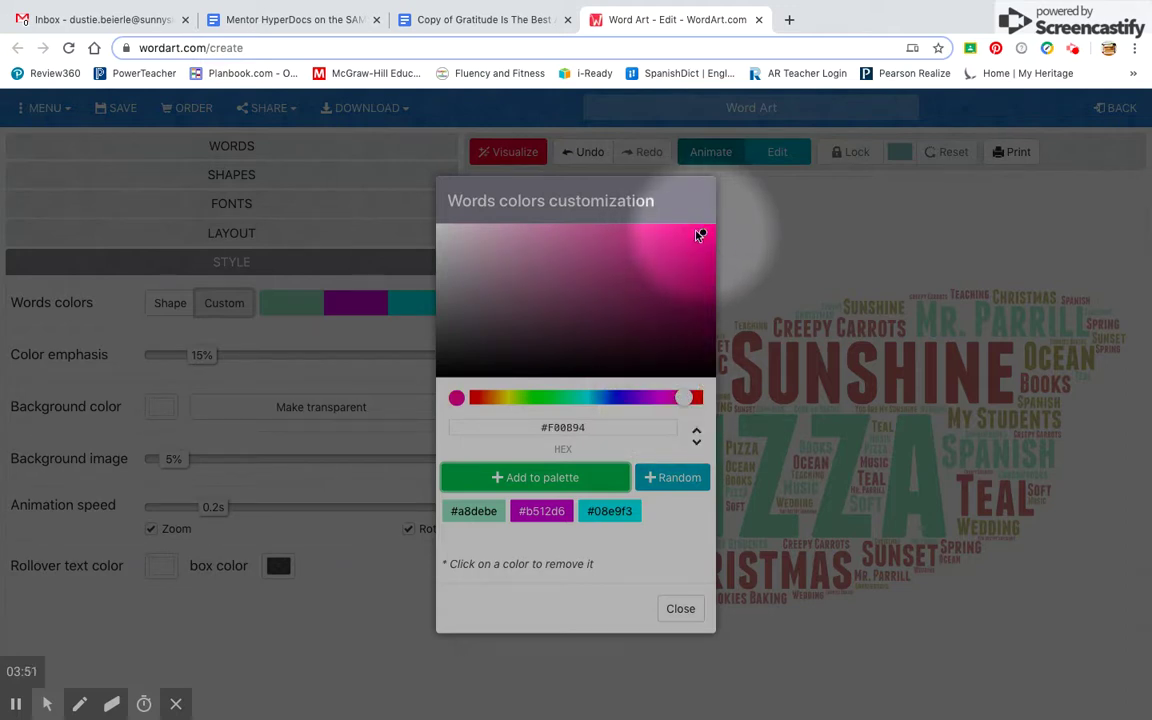
{"action": "left_click", "coordinate": [497, 476]}
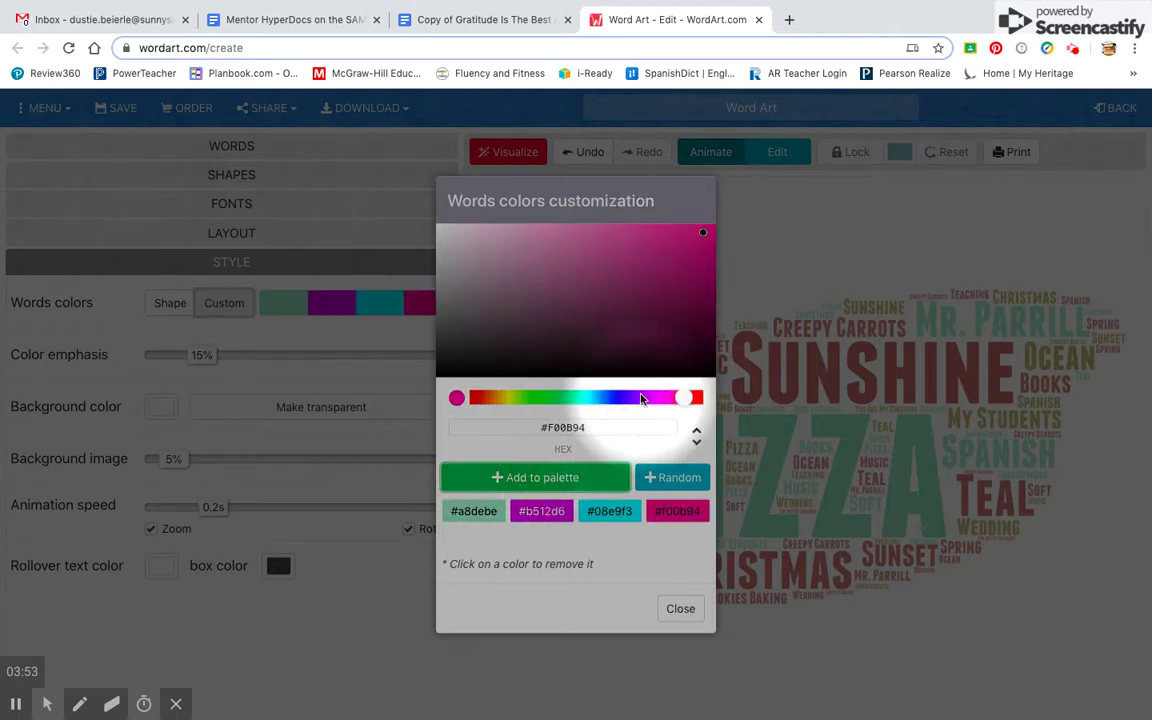
{"action": "left_click", "coordinate": [546, 398]}
{"action": "left_click", "coordinate": [669, 231]}
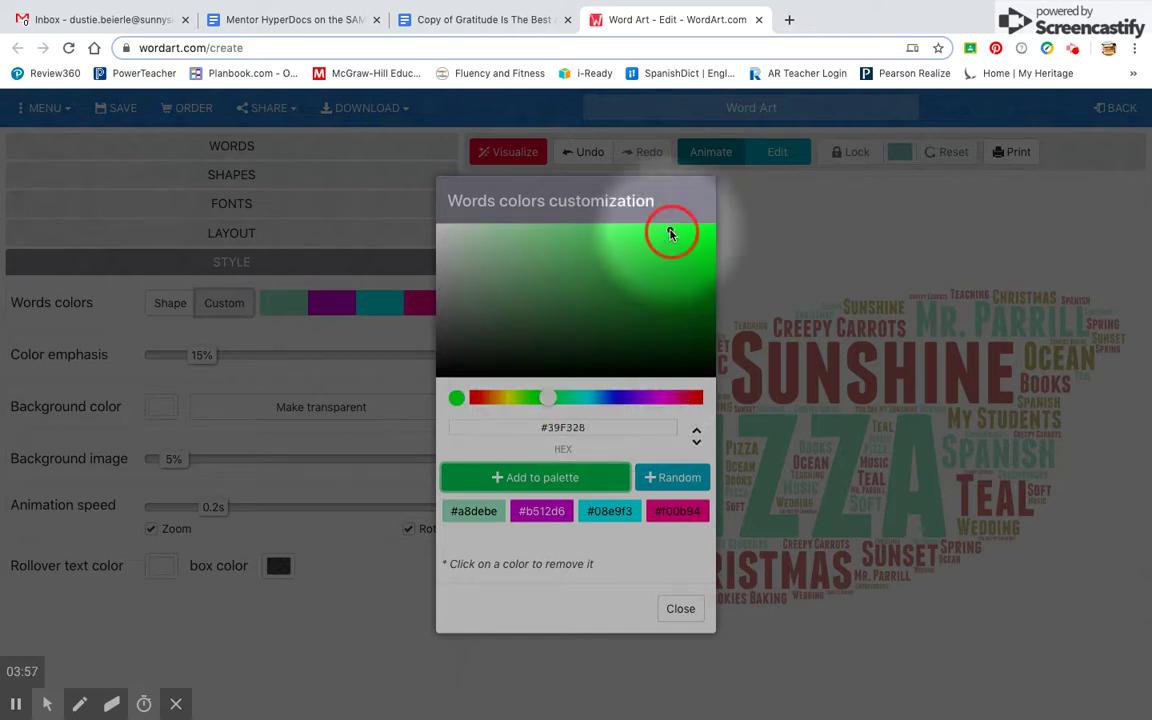
{"action": "left_click", "coordinate": [536, 478]}
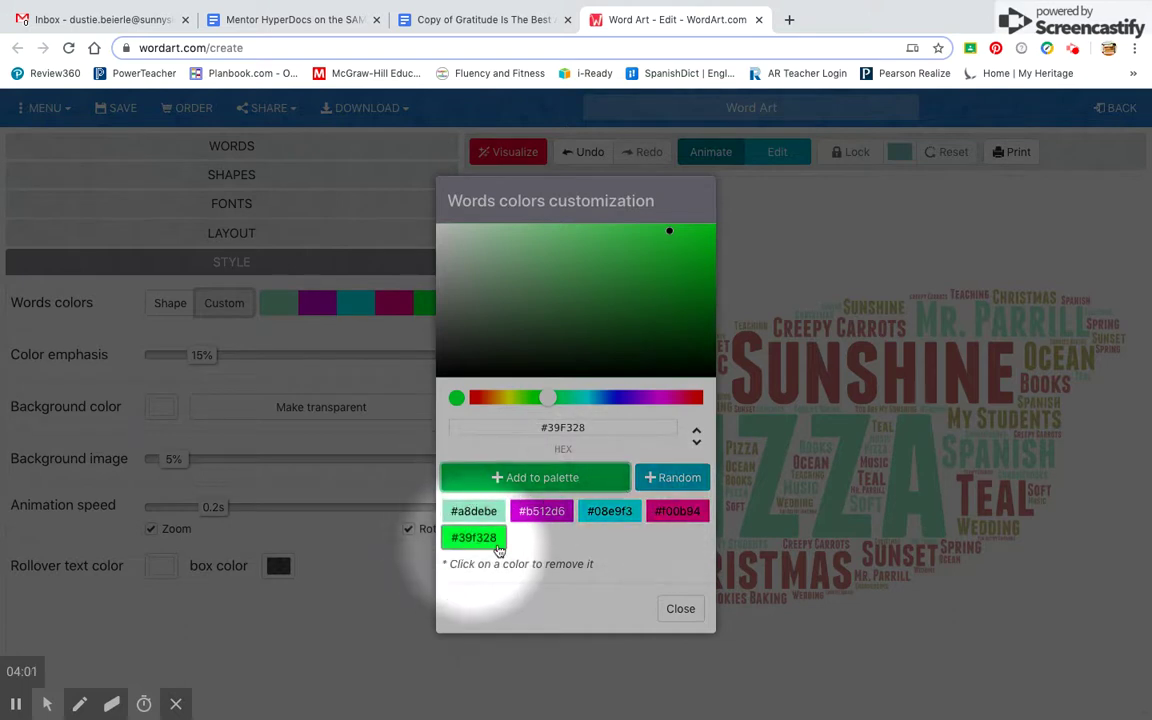
{"action": "left_click", "coordinate": [681, 610]}
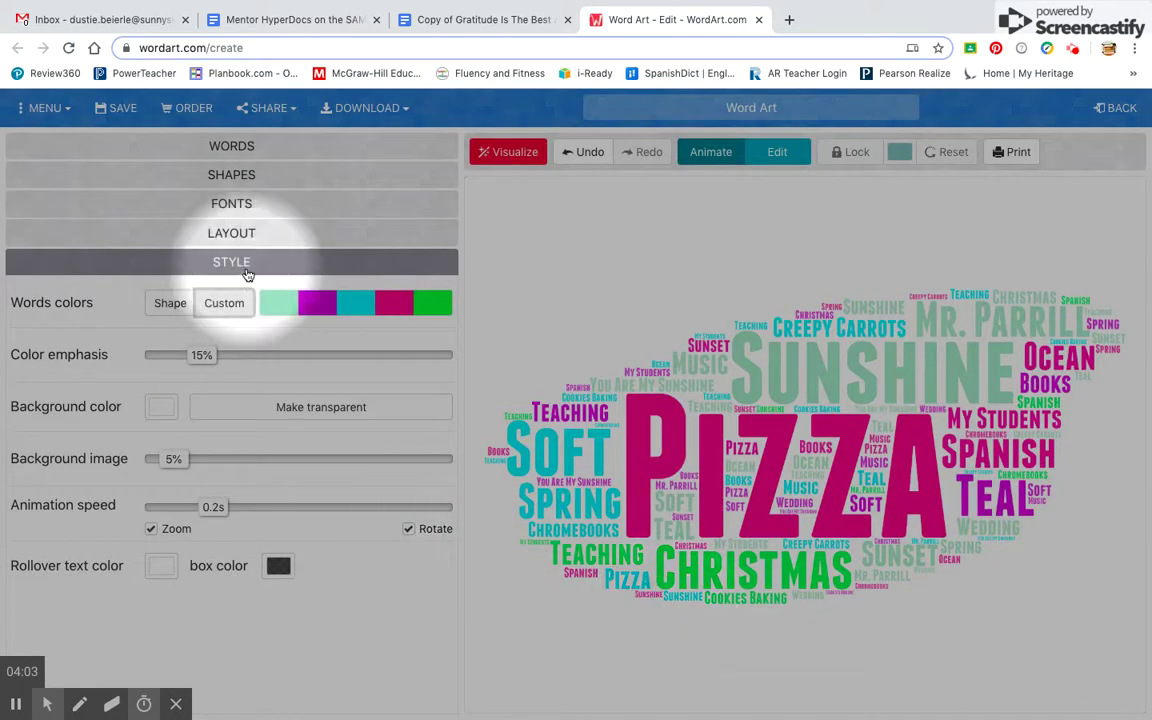
Step: Apply a black background color and regenerate the owl-shaped gratitude cloud
{"action": "left_click", "coordinate": [163, 406]}
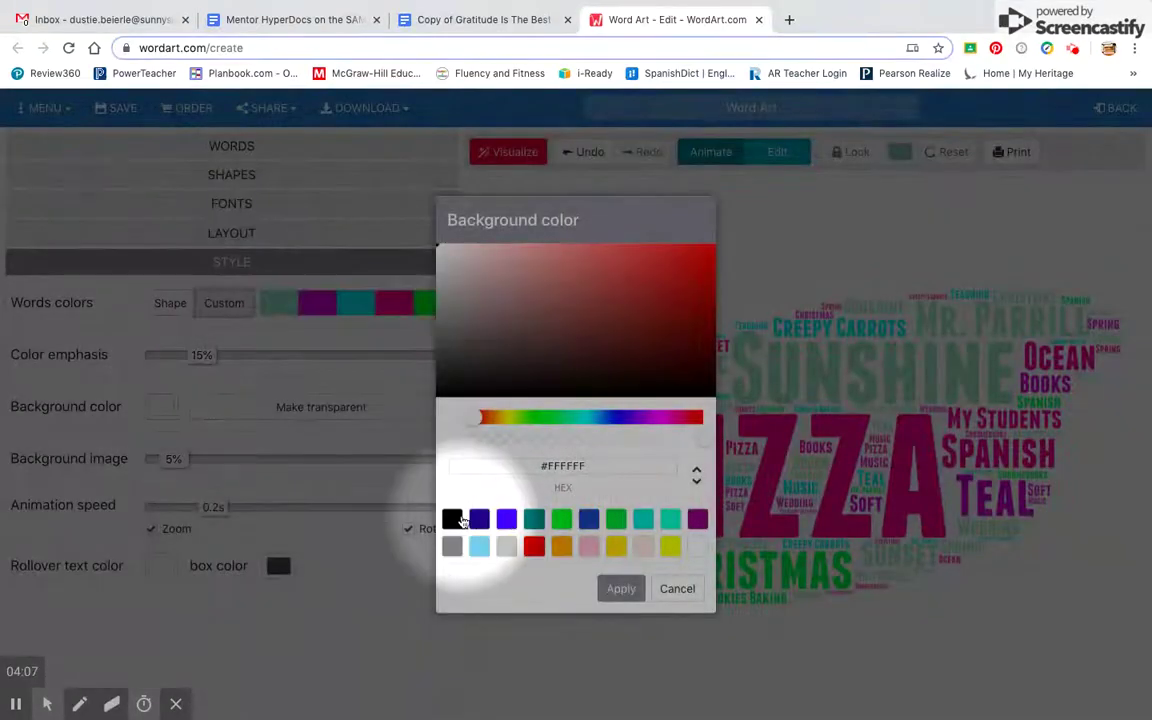
{"action": "left_click", "coordinate": [452, 518]}
{"action": "left_click", "coordinate": [621, 588]}
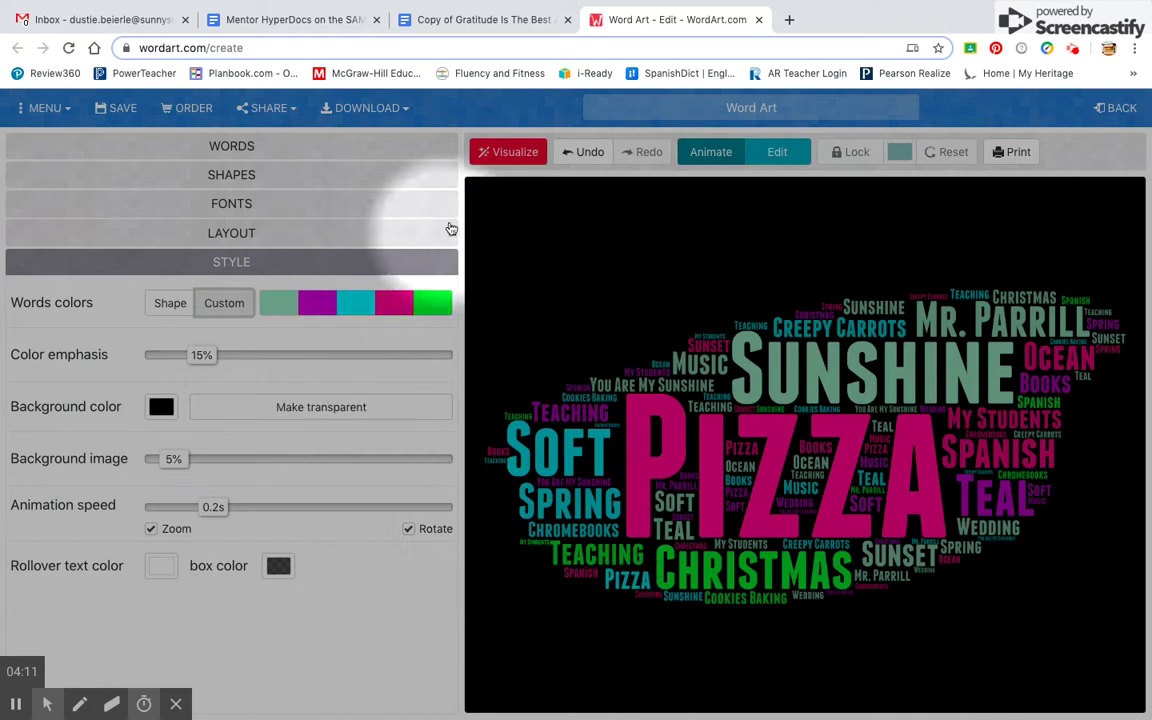
{"action": "left_click", "coordinate": [507, 155]}
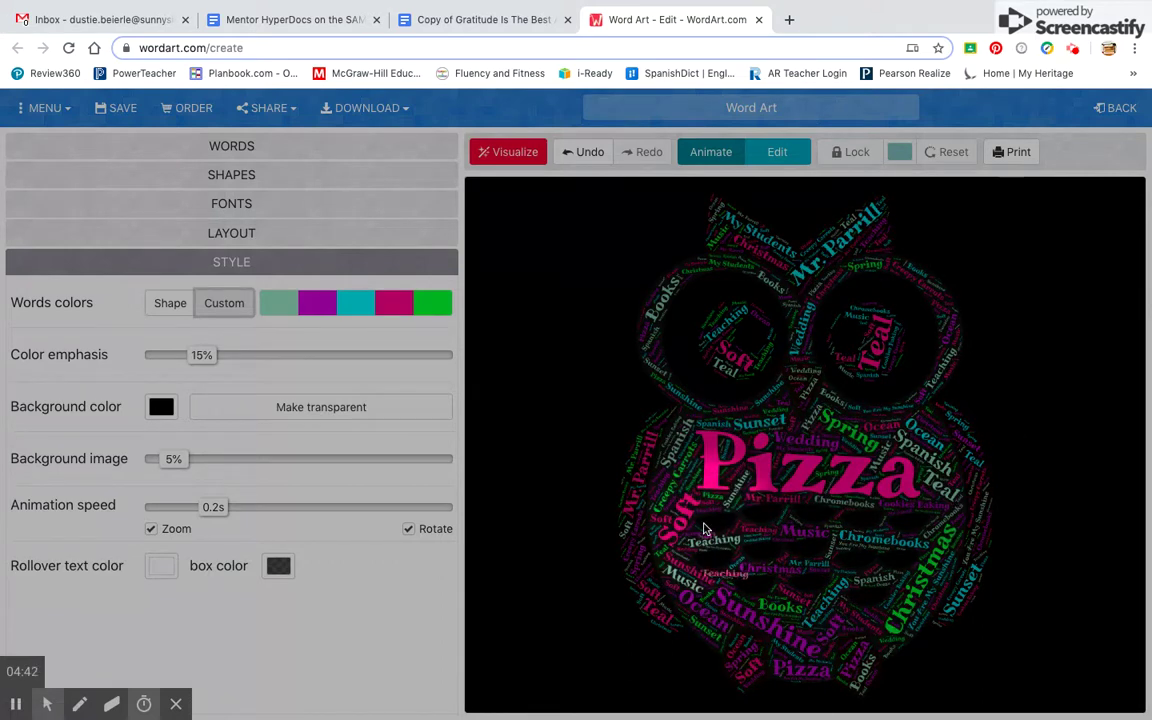
Step: Copy the owl word art's Share > Link URL to the clipboard and dismiss the confirmation
{"action": "left_click", "coordinate": [273, 150]}
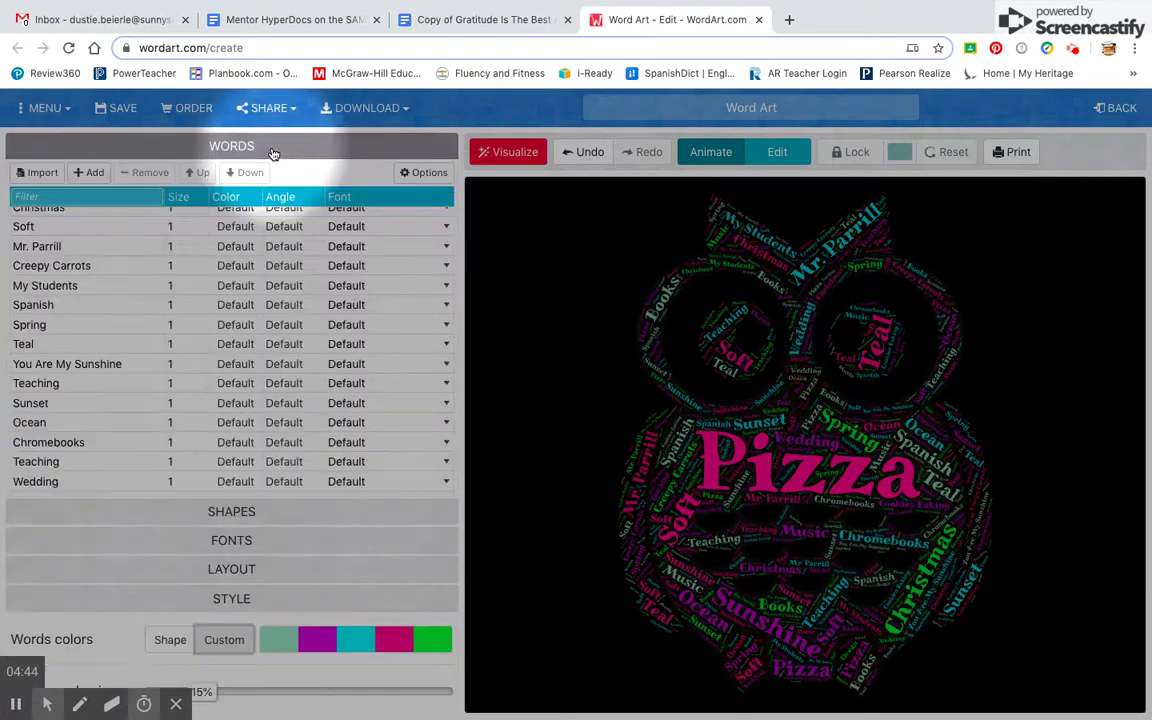
{"action": "scroll", "coordinate": [213, 334], "scroll_direction": "up", "scroll_amount": 2}
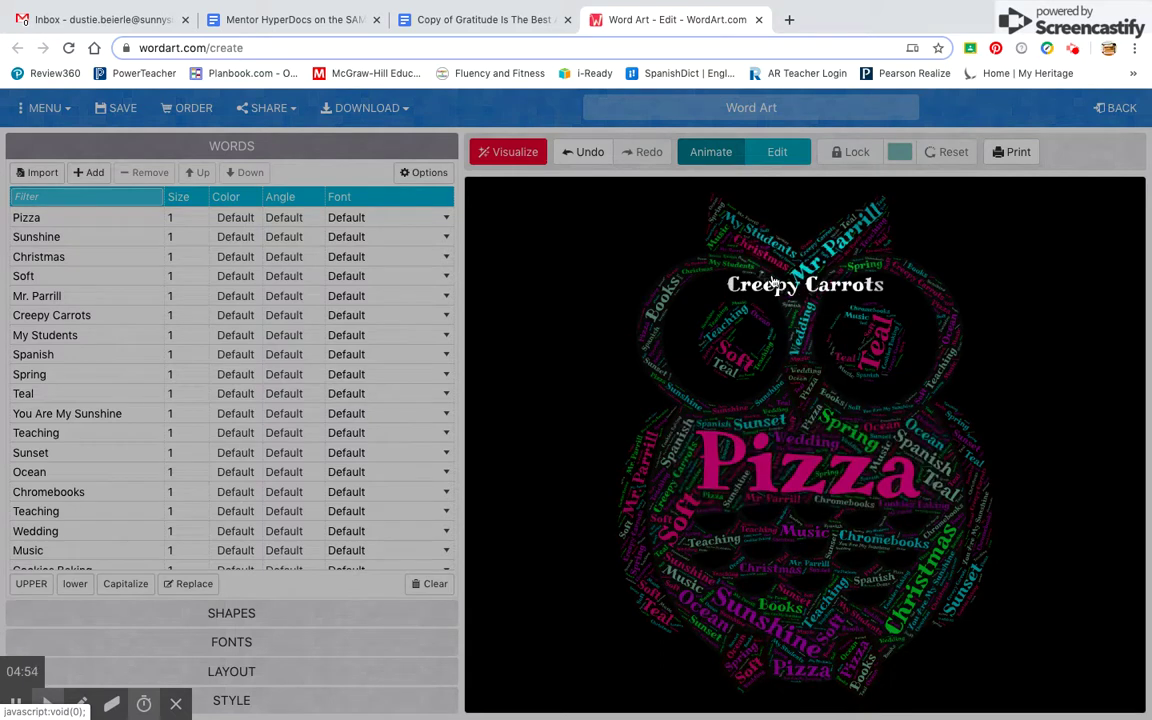
{"action": "left_click", "coordinate": [272, 110]}
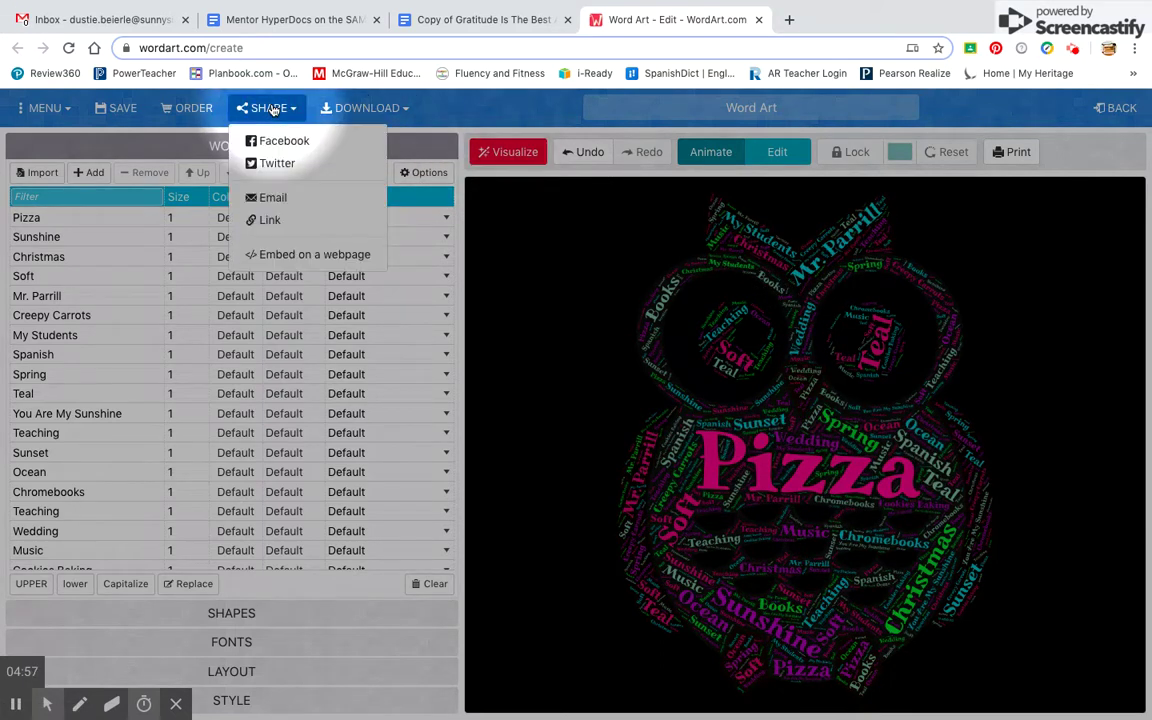
{"action": "left_click", "coordinate": [272, 222]}
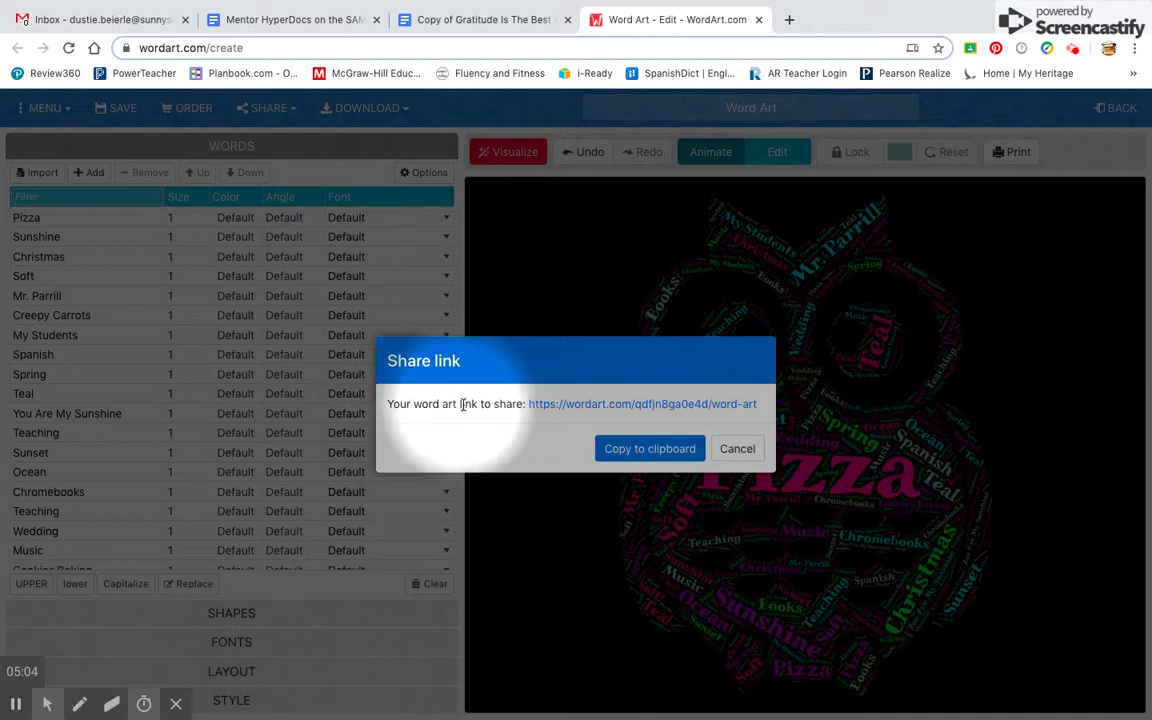
{"action": "left_click", "coordinate": [643, 452]}
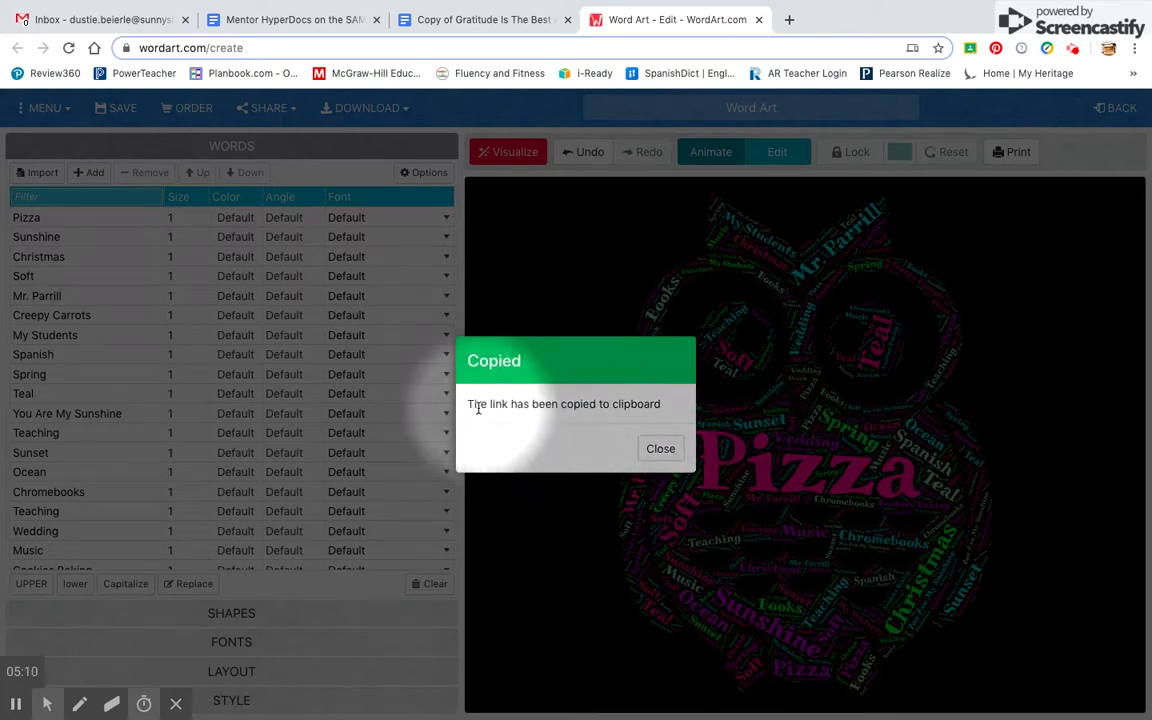
{"action": "left_click", "coordinate": [661, 450]}
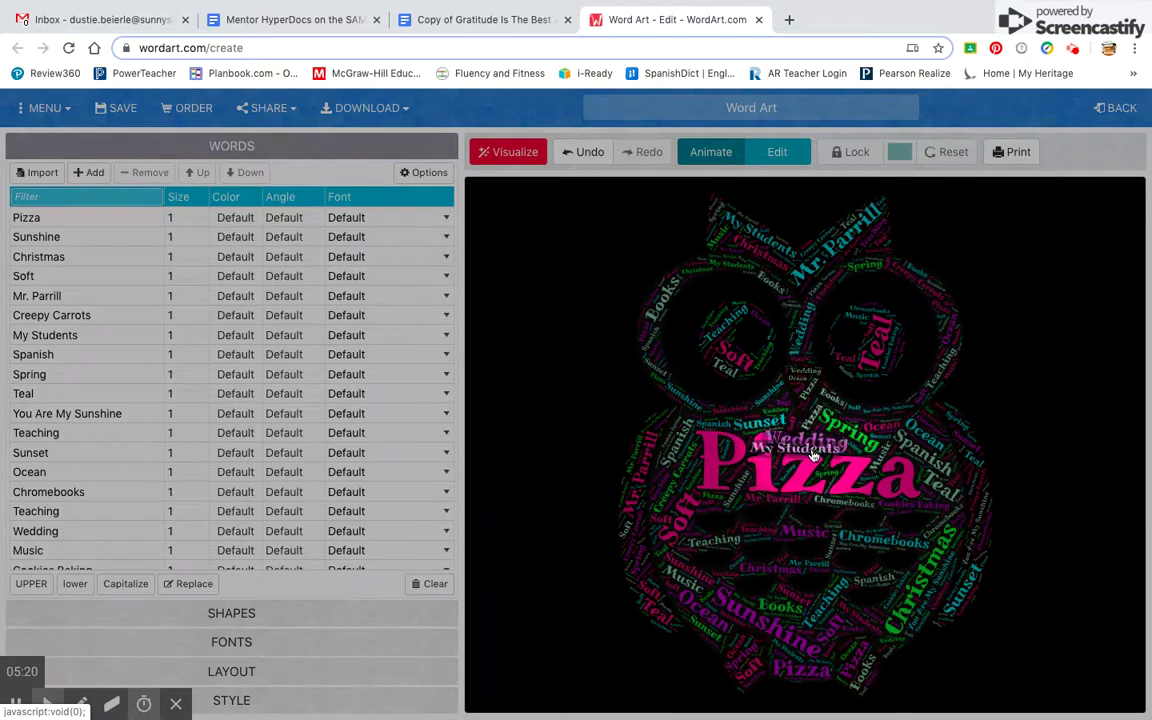
Step: Back in the hyperdoc, follow step 4's HERE link to the 'Gratitude: What are you grateful for?' Padlet
{"action": "left_click", "coordinate": [452, 20]}
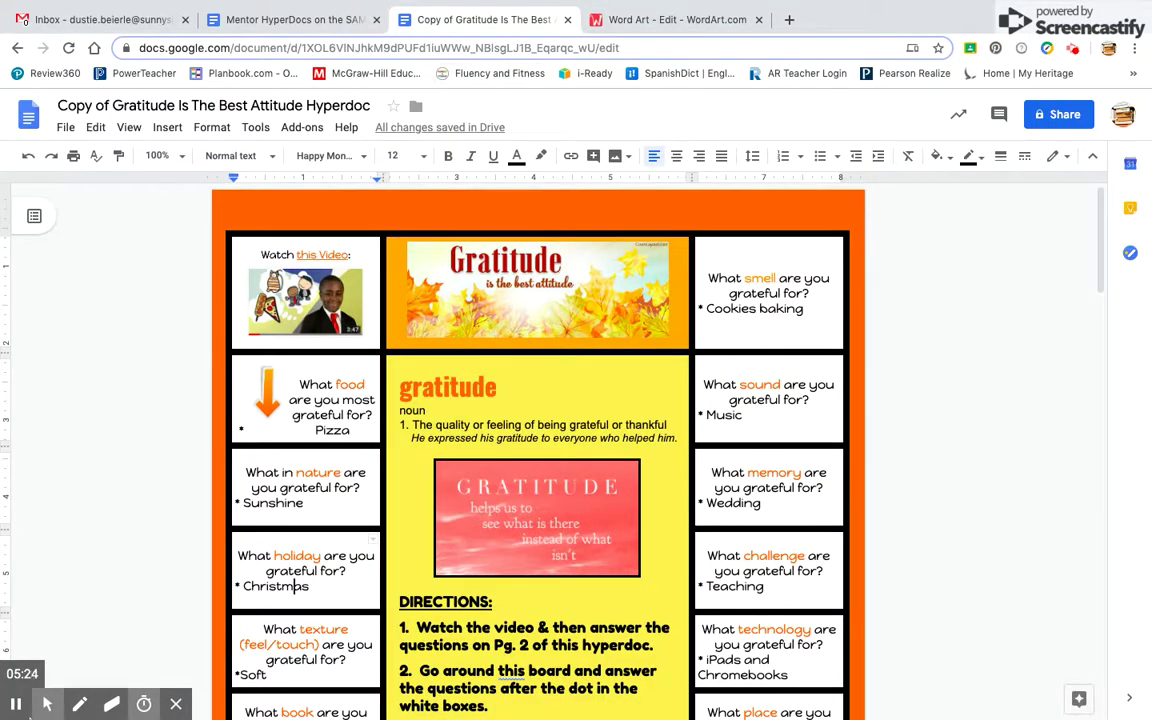
{"action": "left_click", "coordinate": [47, 704]}
{"action": "left_click", "coordinate": [15, 672]}
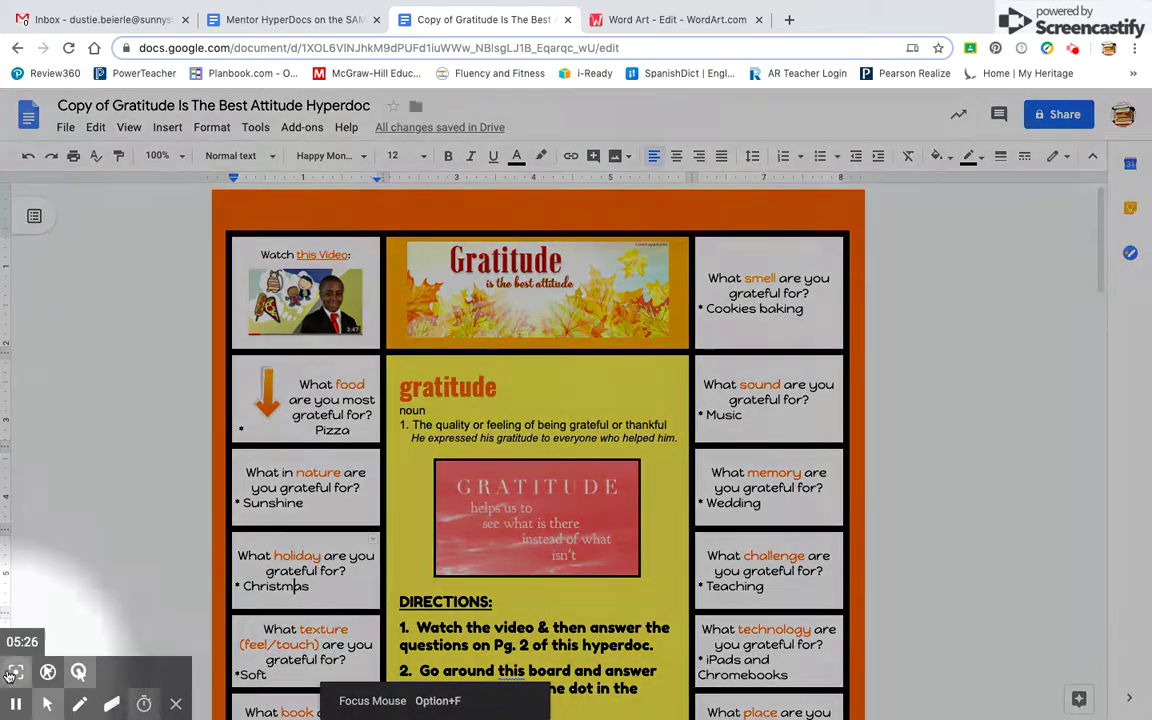
{"action": "scroll", "coordinate": [478, 481], "scroll_direction": "down", "scroll_amount": 1}
{"action": "scroll", "coordinate": [478, 481], "scroll_direction": "down", "scroll_amount": 5}
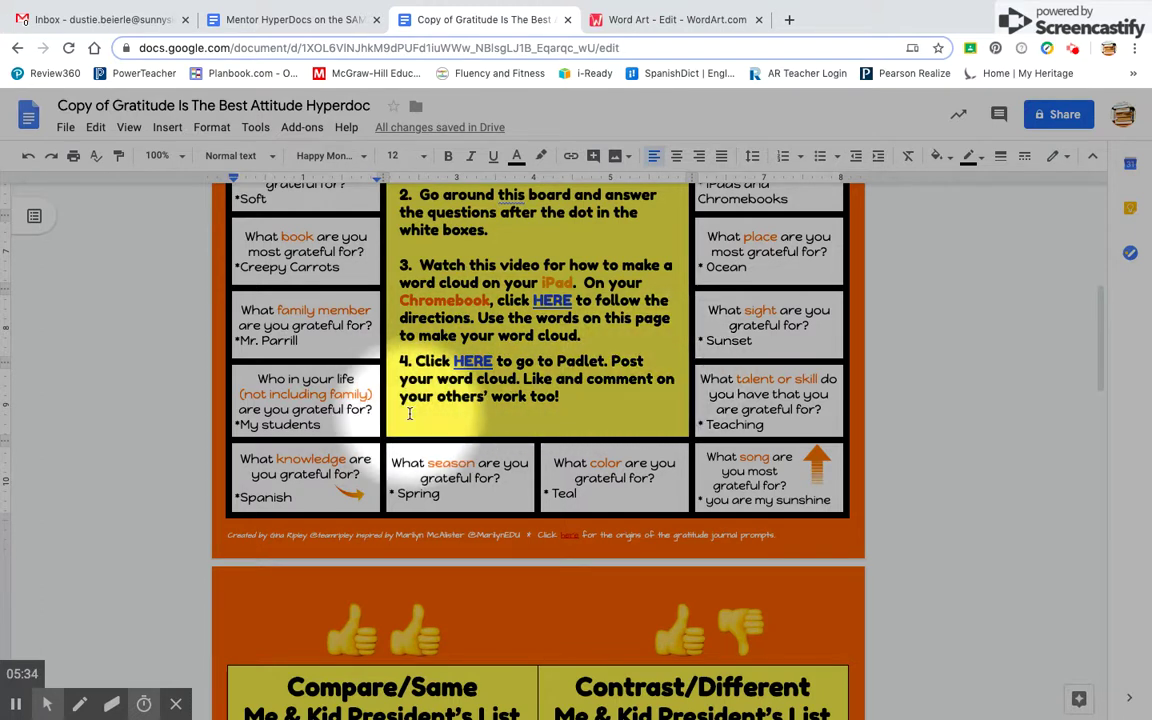
{"action": "left_click", "coordinate": [472, 360]}
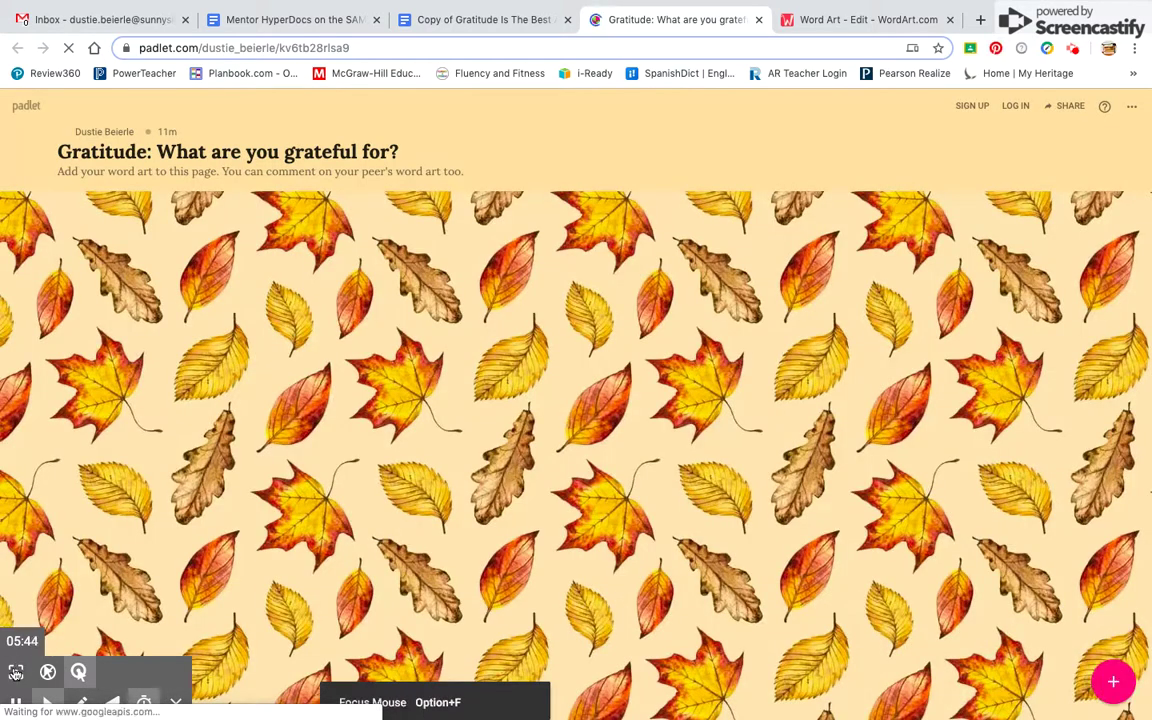
Step: Add a new post to the gratitude wall with the copied owl word art link and save it
{"action": "left_click", "coordinate": [16, 672]}
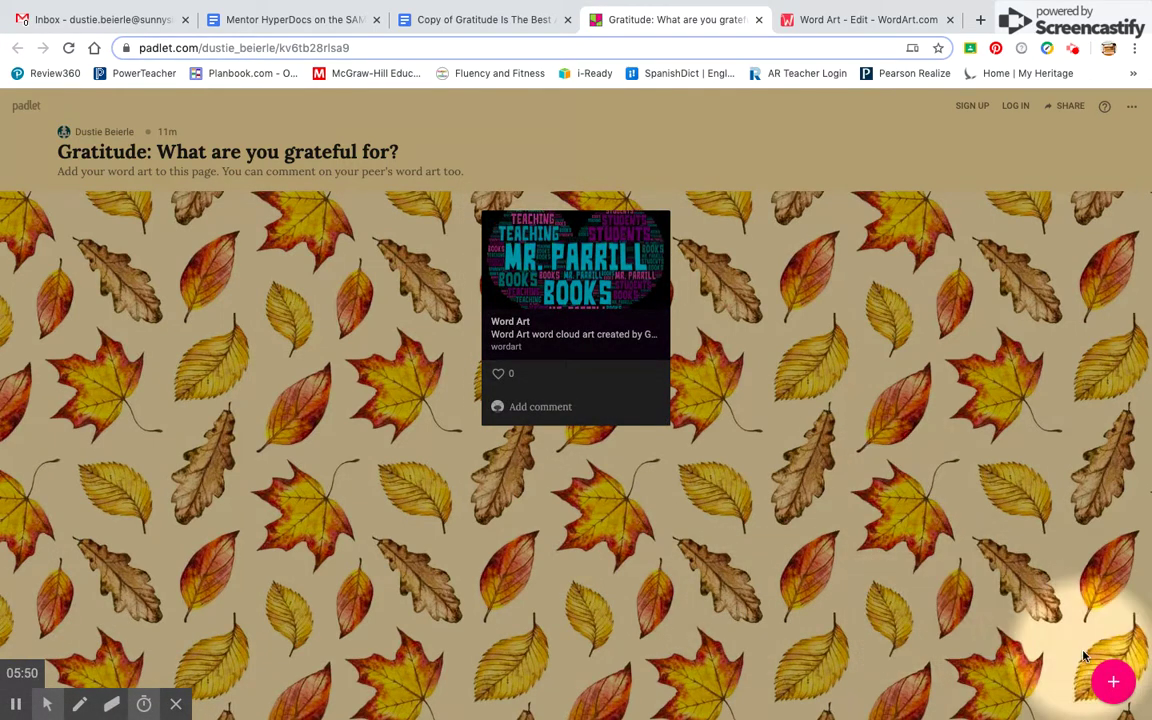
{"action": "left_click", "coordinate": [1111, 681]}
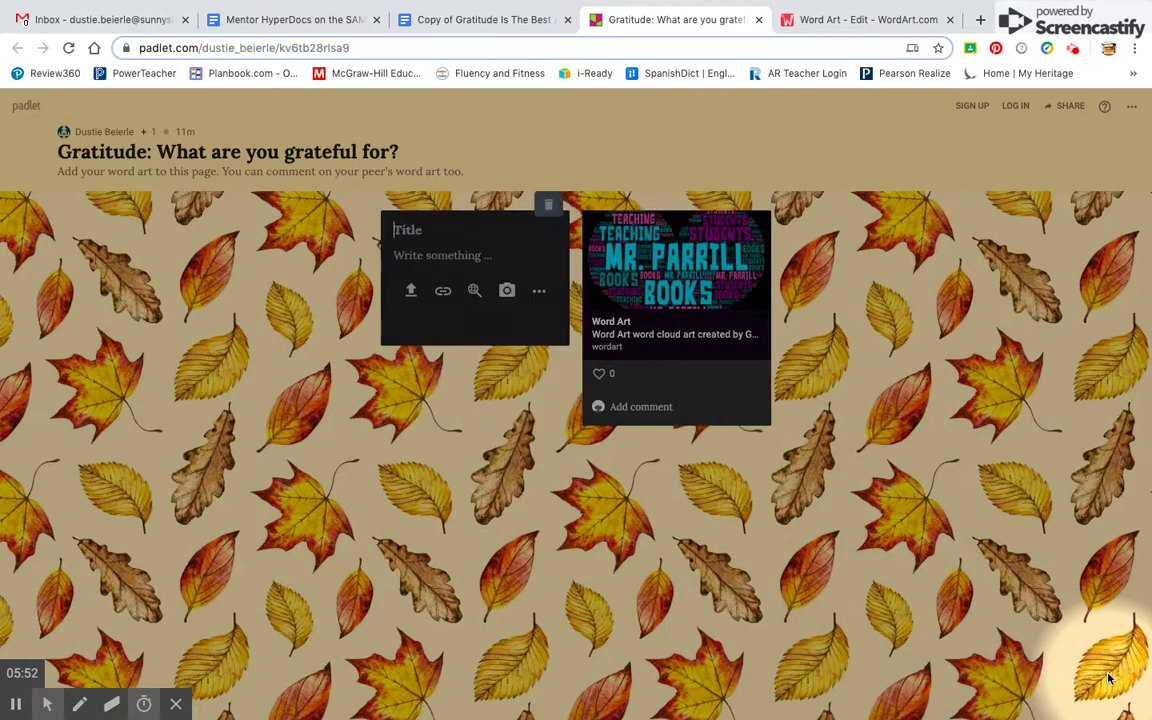
{"action": "left_click", "coordinate": [442, 291]}
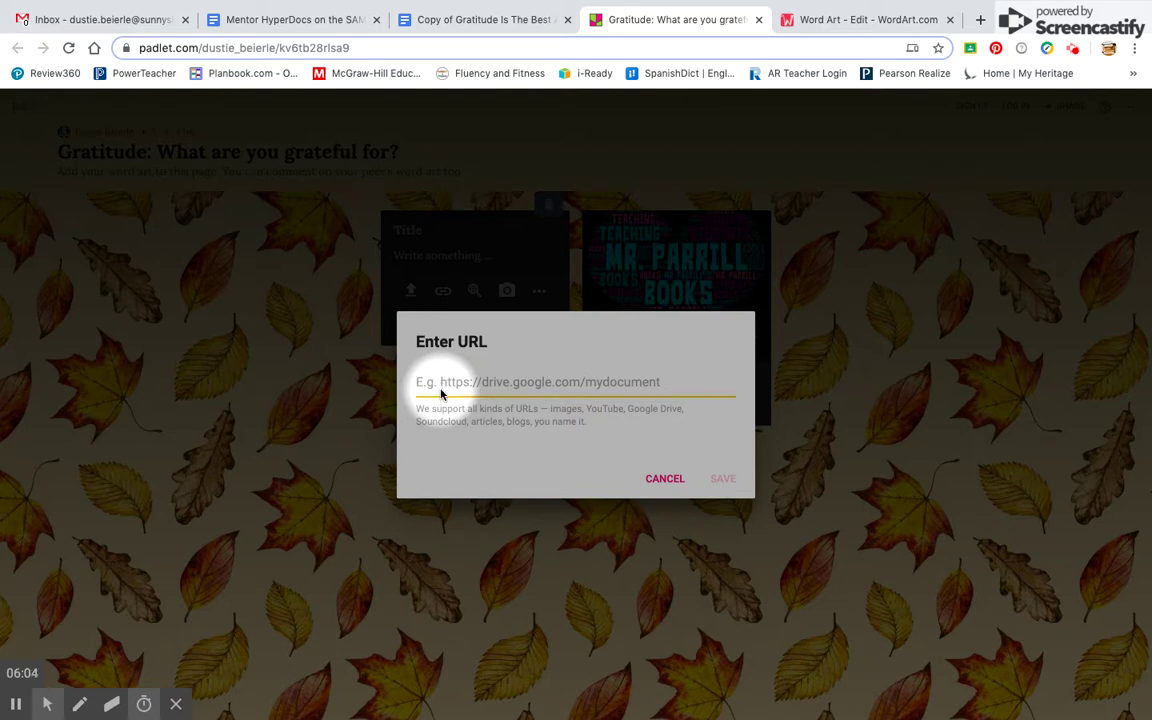
{"action": "right_click", "coordinate": [441, 390]}
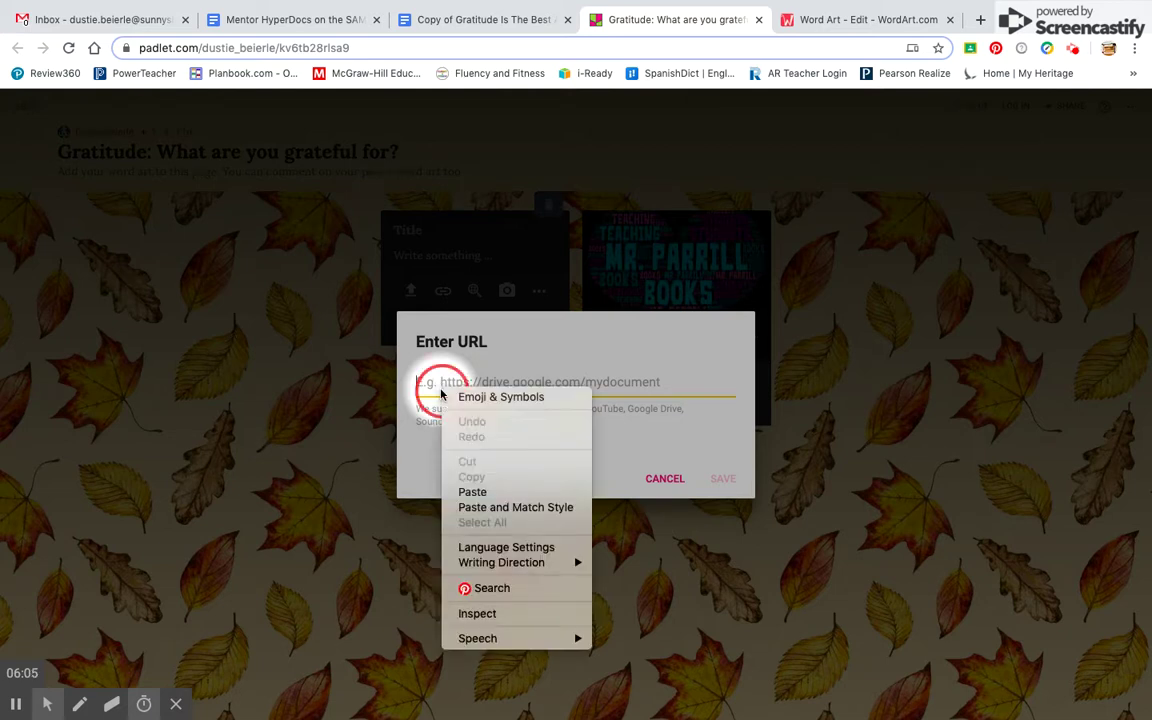
{"action": "left_click", "coordinate": [487, 492]}
{"action": "left_click", "coordinate": [721, 480]}
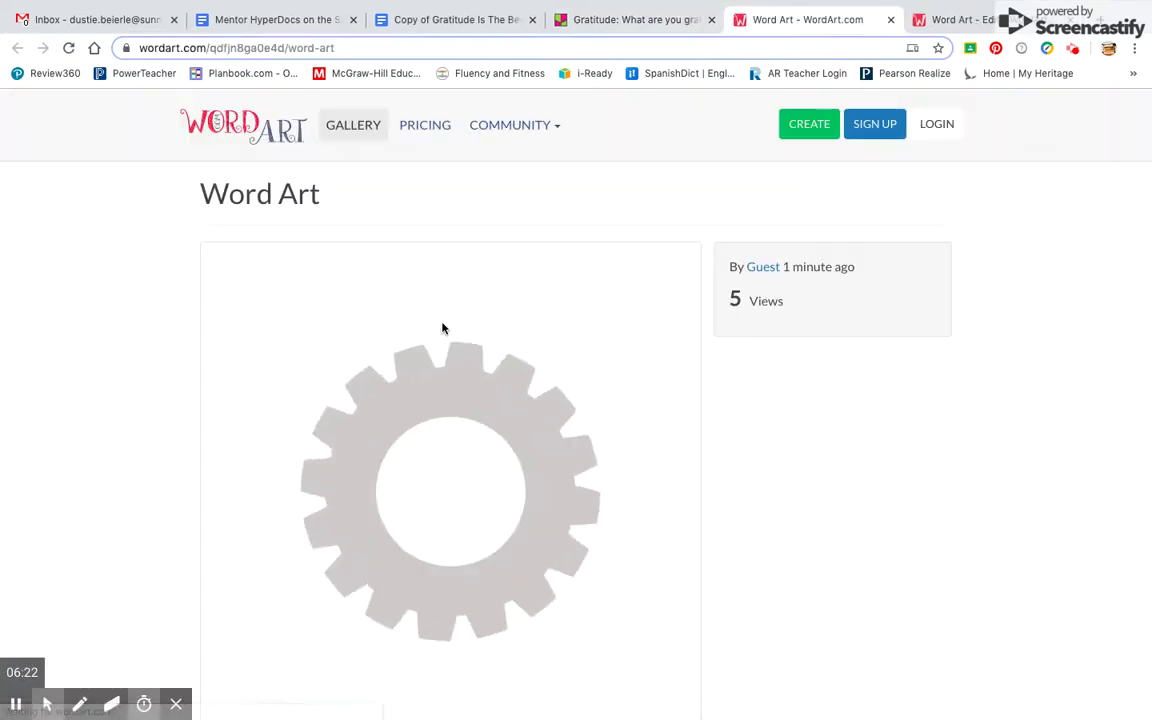
Step: Scroll down the shared owl word cloud page, then go back to the Padlet wall
{"action": "scroll", "coordinate": [443, 328], "scroll_direction": "down", "scroll_amount": 3}
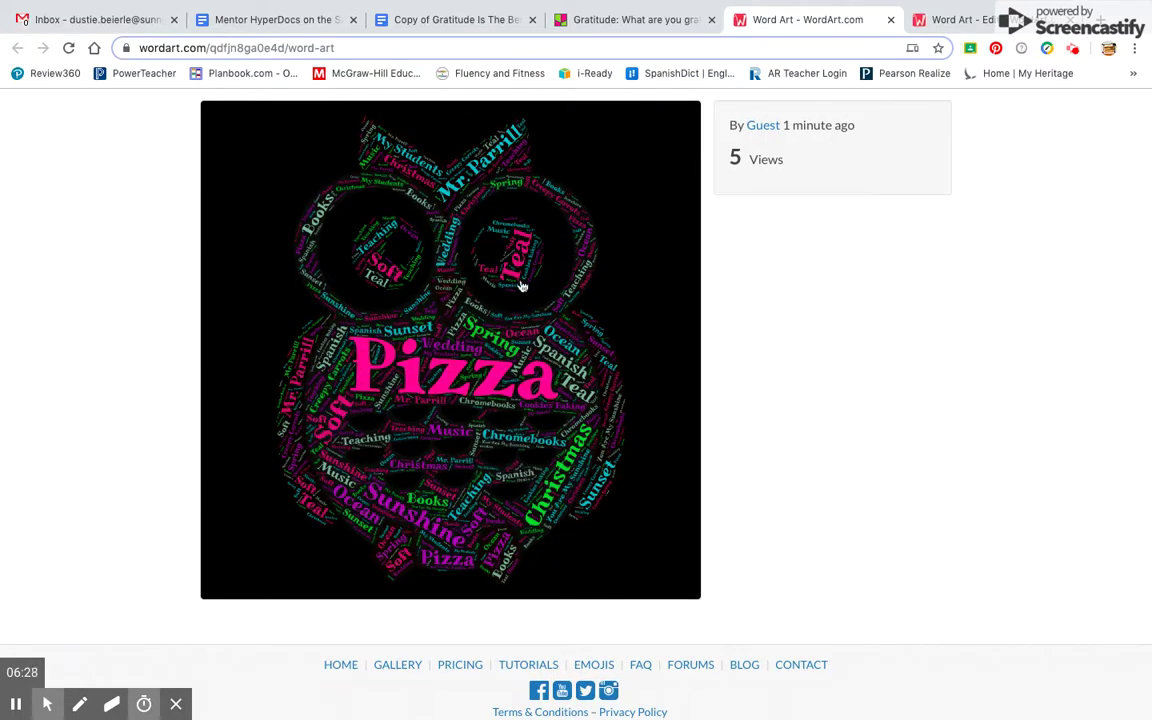
{"action": "left_click", "coordinate": [631, 20]}
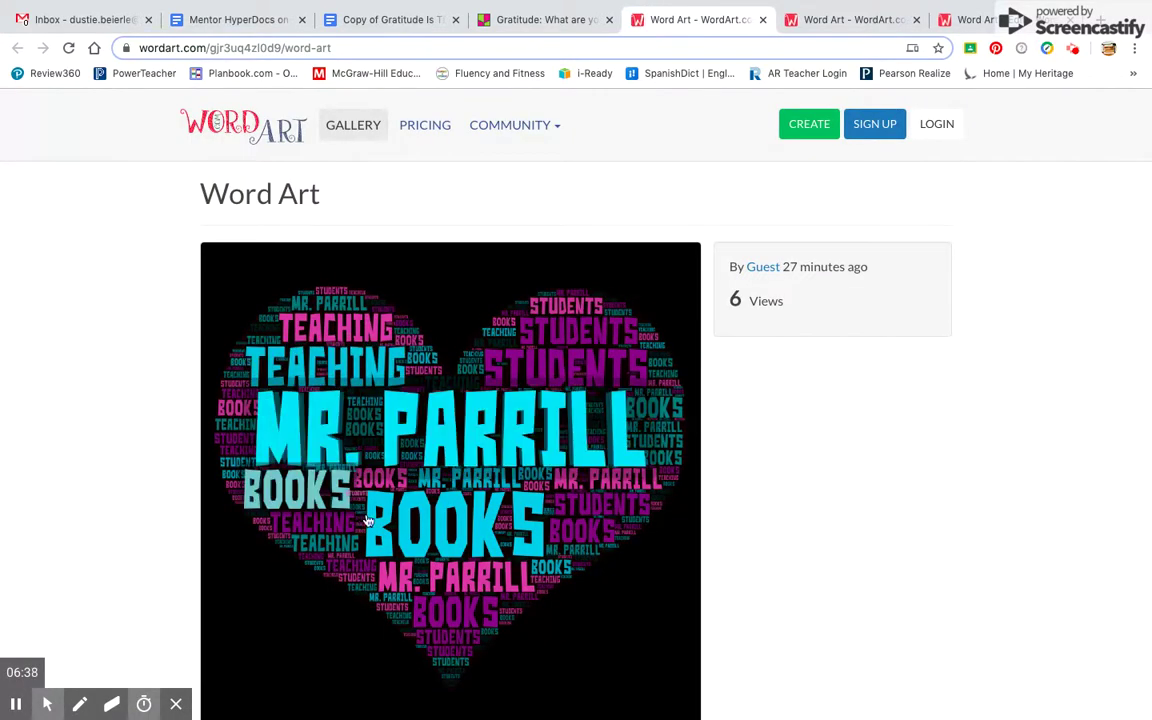
Step: Post the comment 'I love your heart' on the classmate's heart word-art post
{"action": "left_click", "coordinate": [545, 22]}
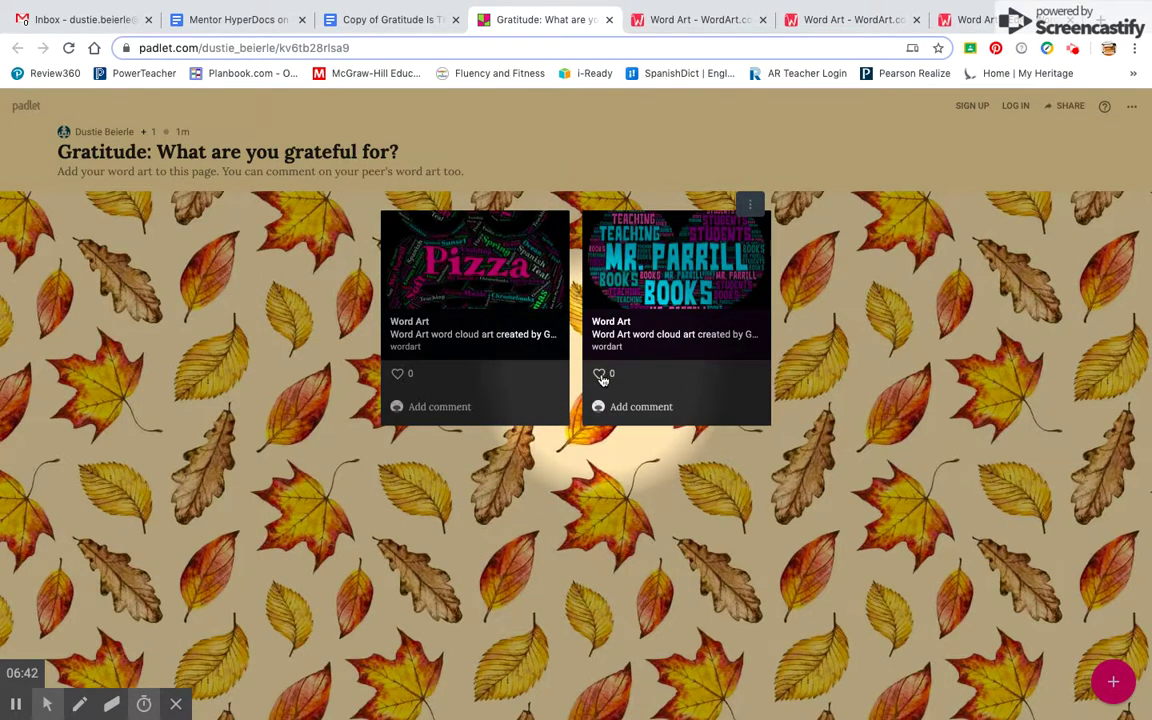
{"action": "left_click", "coordinate": [638, 408]}
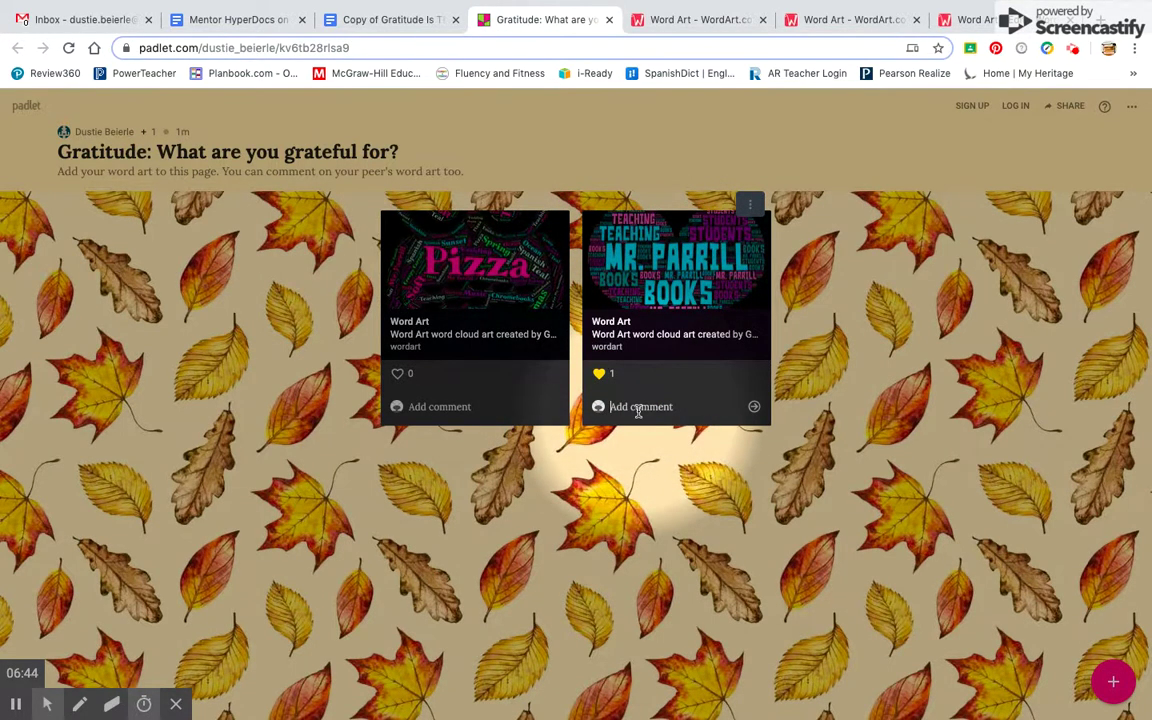
{"action": "type", "text": "I love your heart!"}
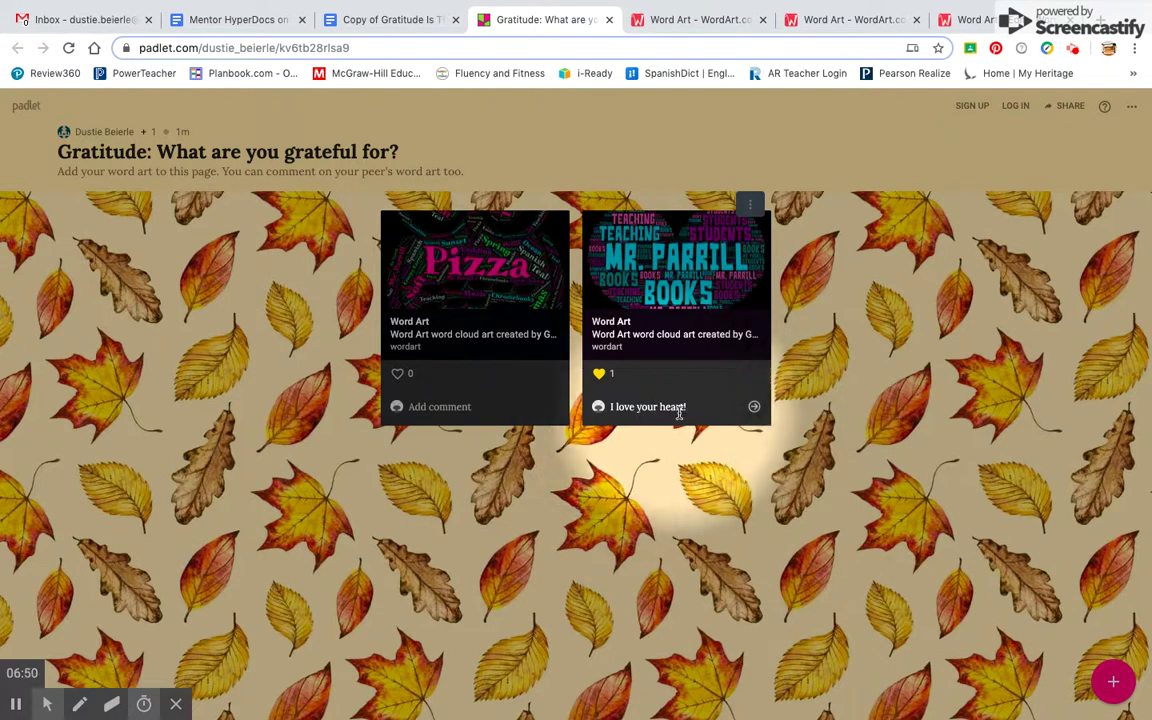
{"action": "left_click", "coordinate": [754, 406]}
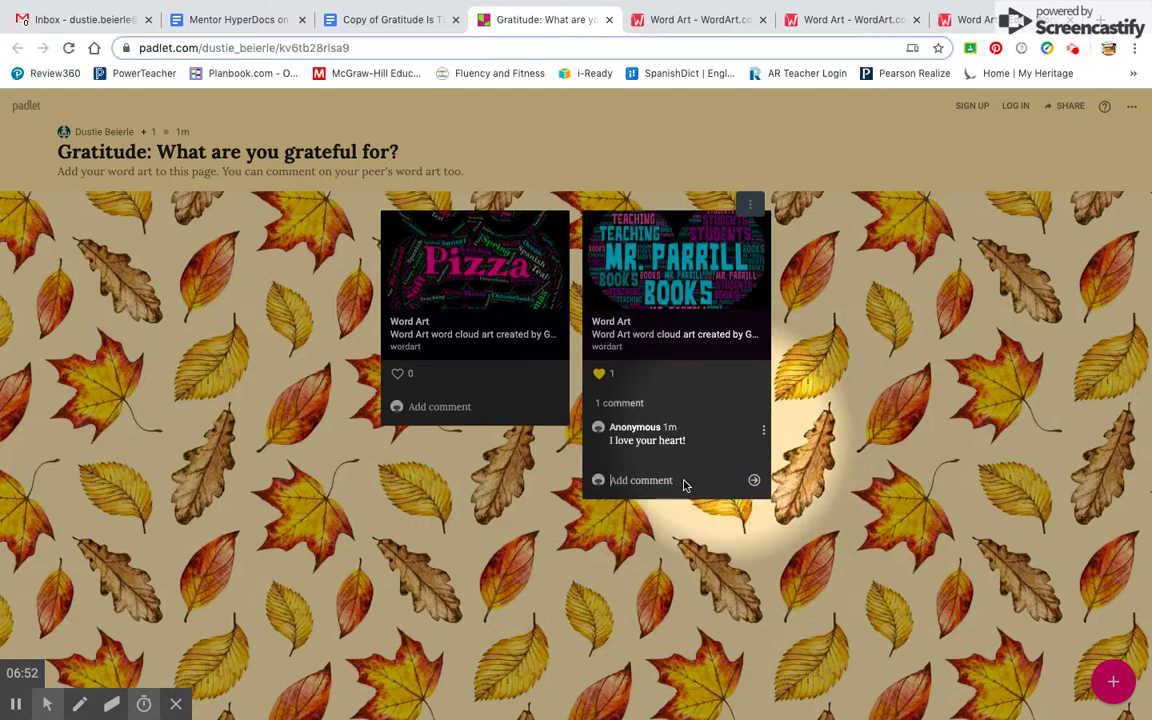